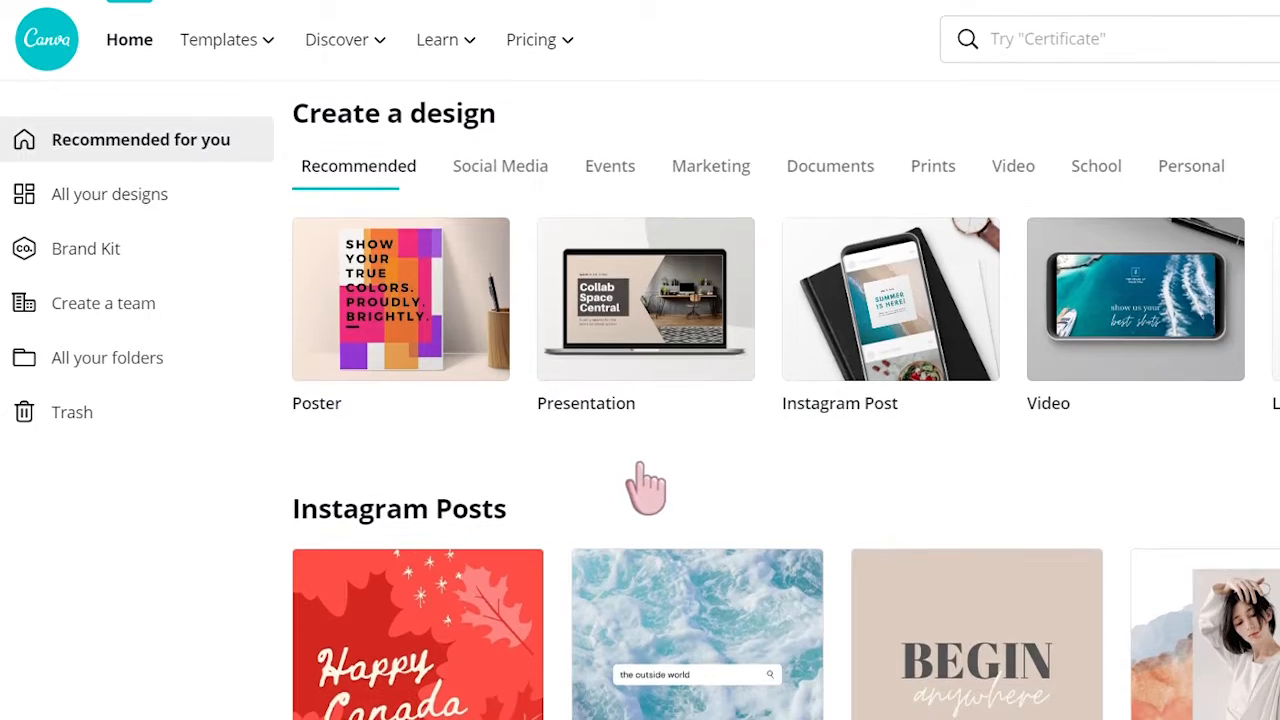
Browse the home page's template categories, from Instagram posts down to blog banners and resumes
scroll(640, 470, down, 5)
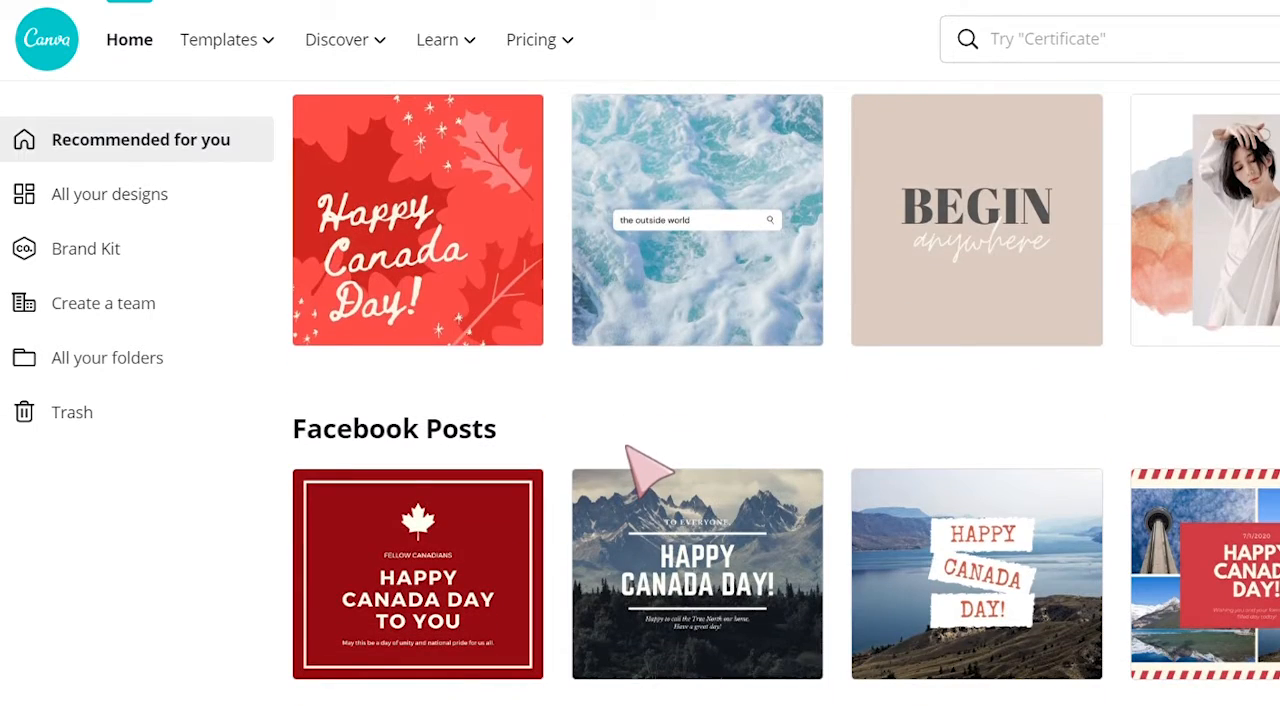
scroll(635, 458, down, 3)
scroll(640, 465, down, 15)
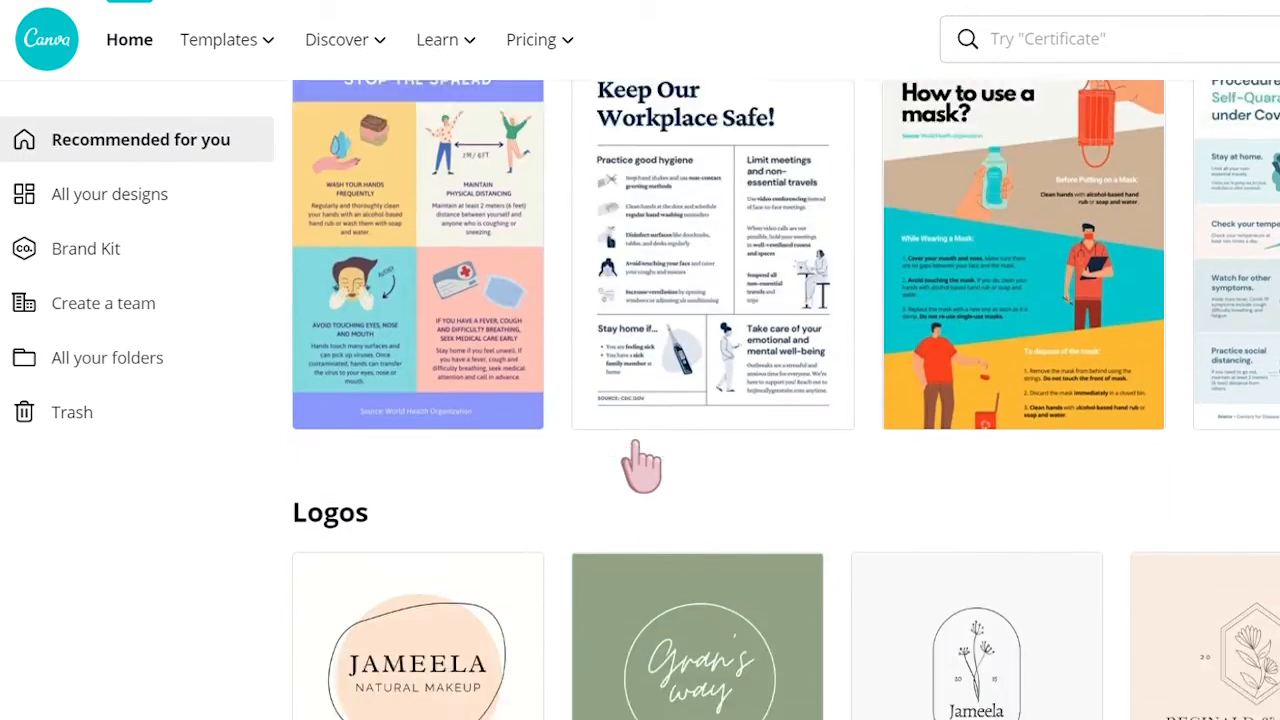
scroll(640, 465, down, 12)
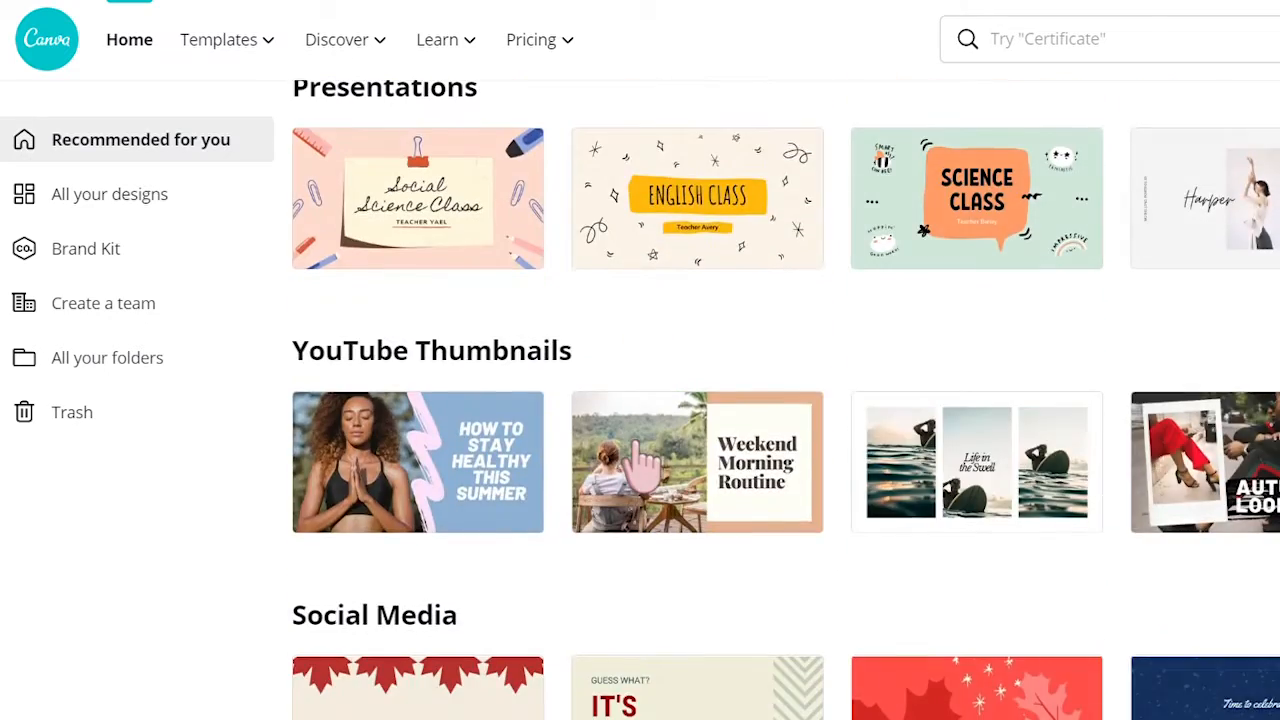
scroll(622, 442, down, 15)
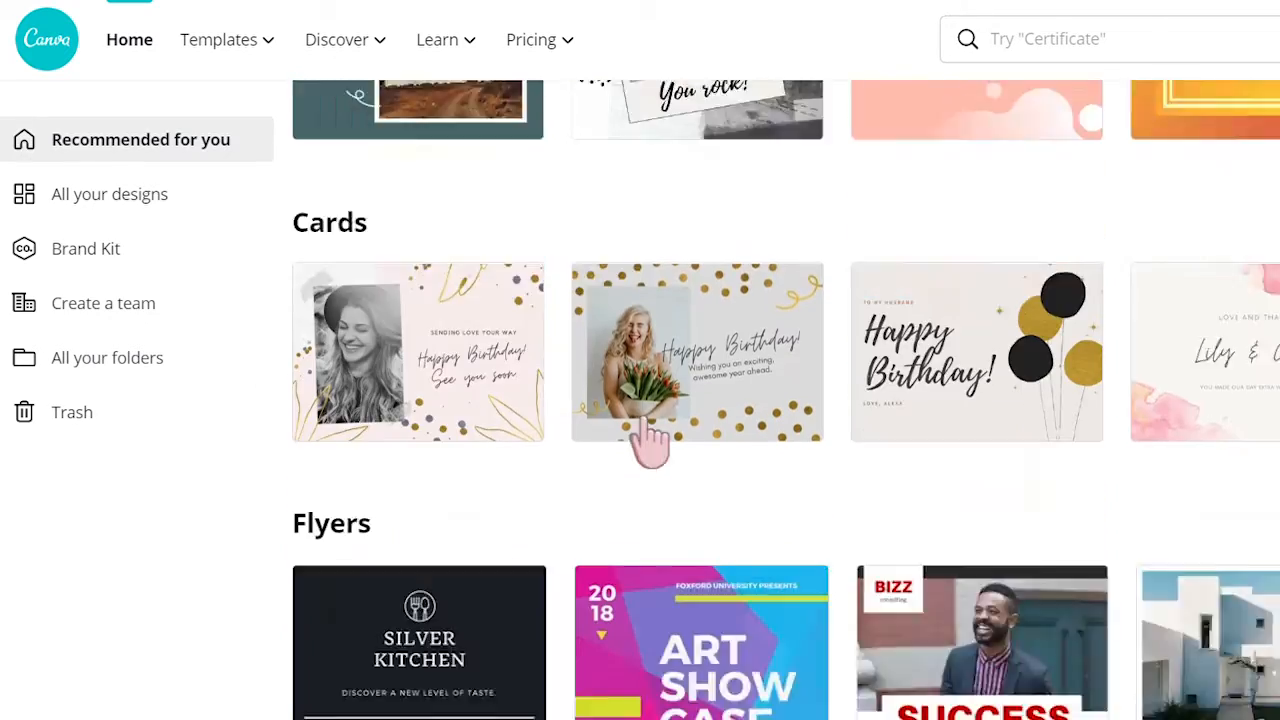
scroll(652, 442, down, 13)
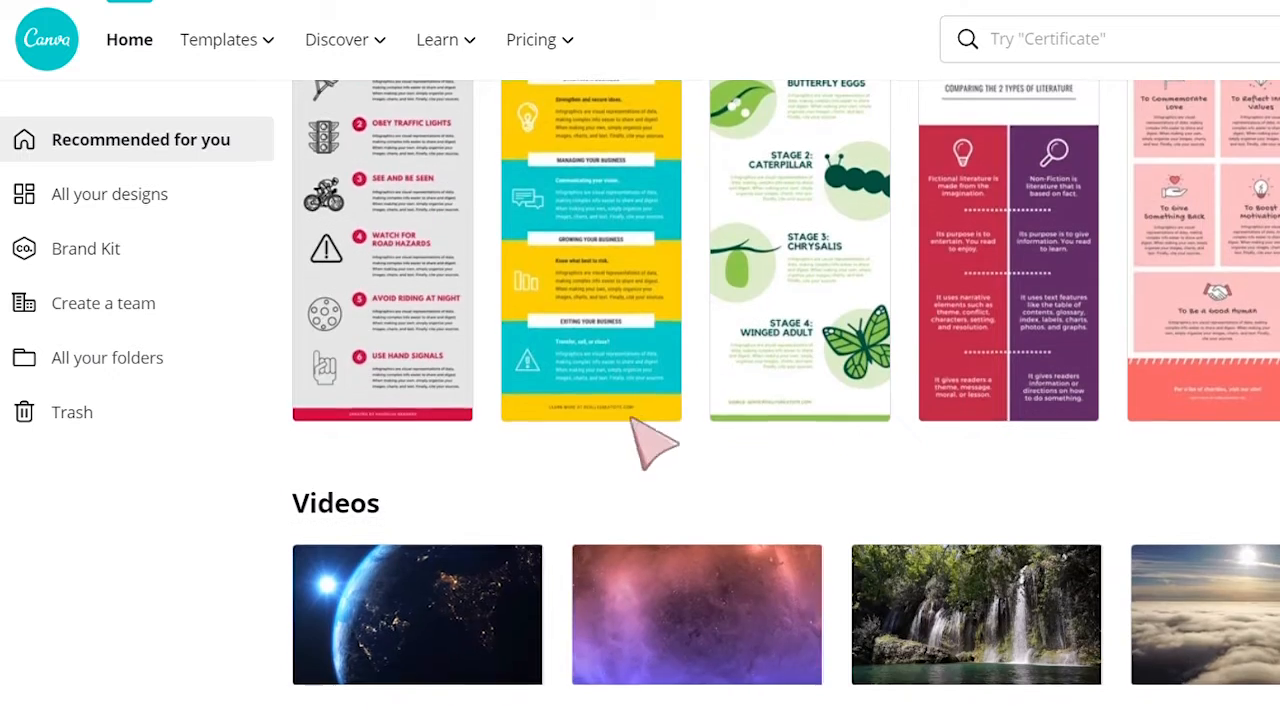
scroll(651, 443, down, 5)
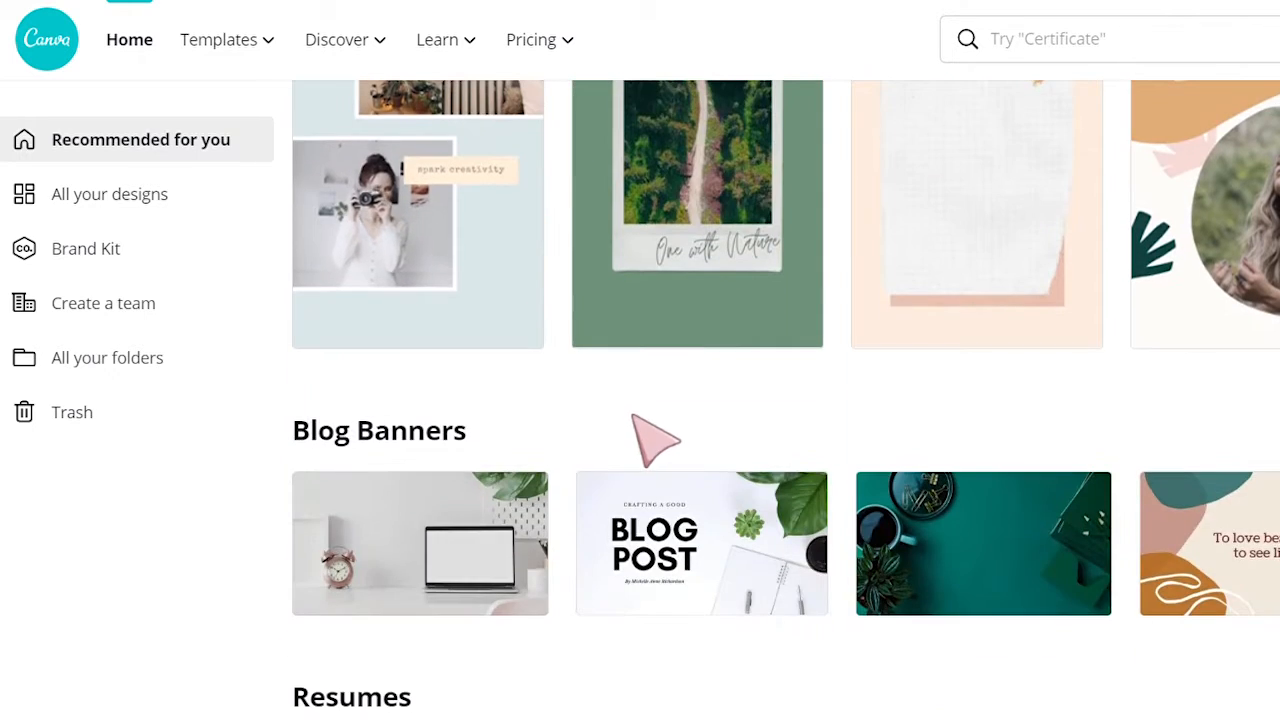
scroll(651, 443, down, 4)
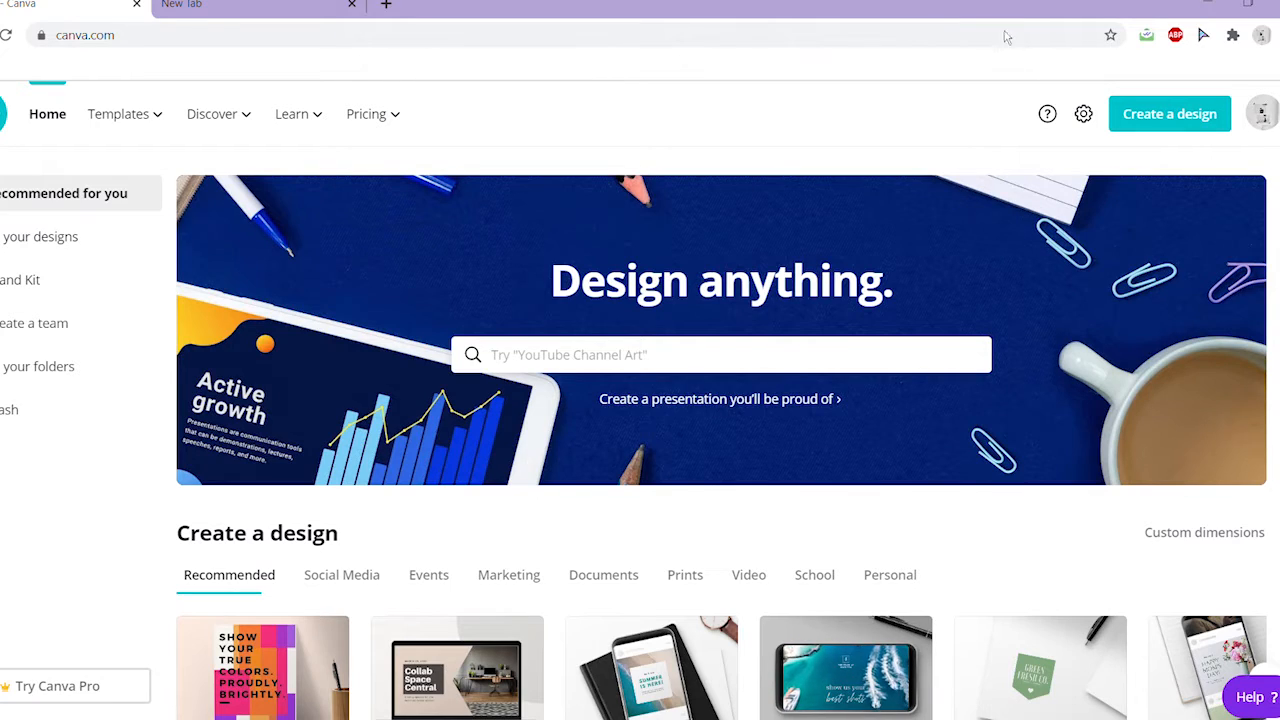
Create a custom 1000 × 1000 px design and title it "Vibrance - Example"
click(1196, 125)
click(1000, 205)
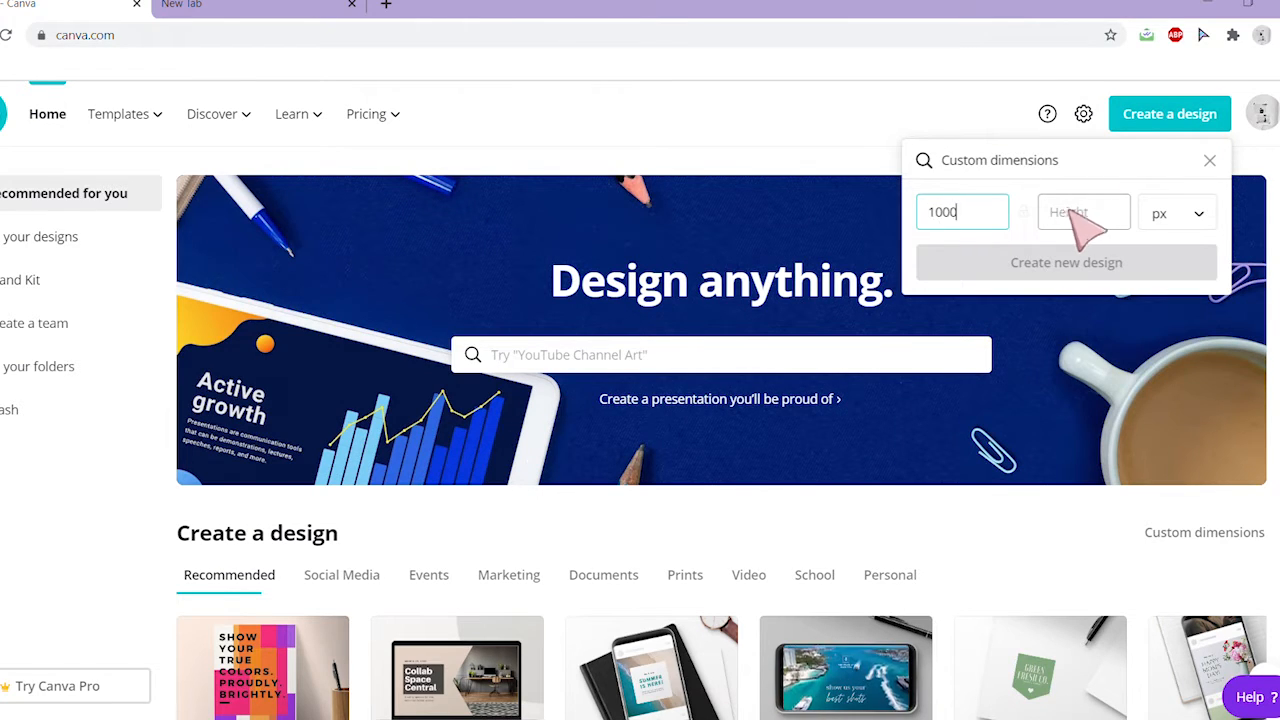
click(1078, 213)
text(10)
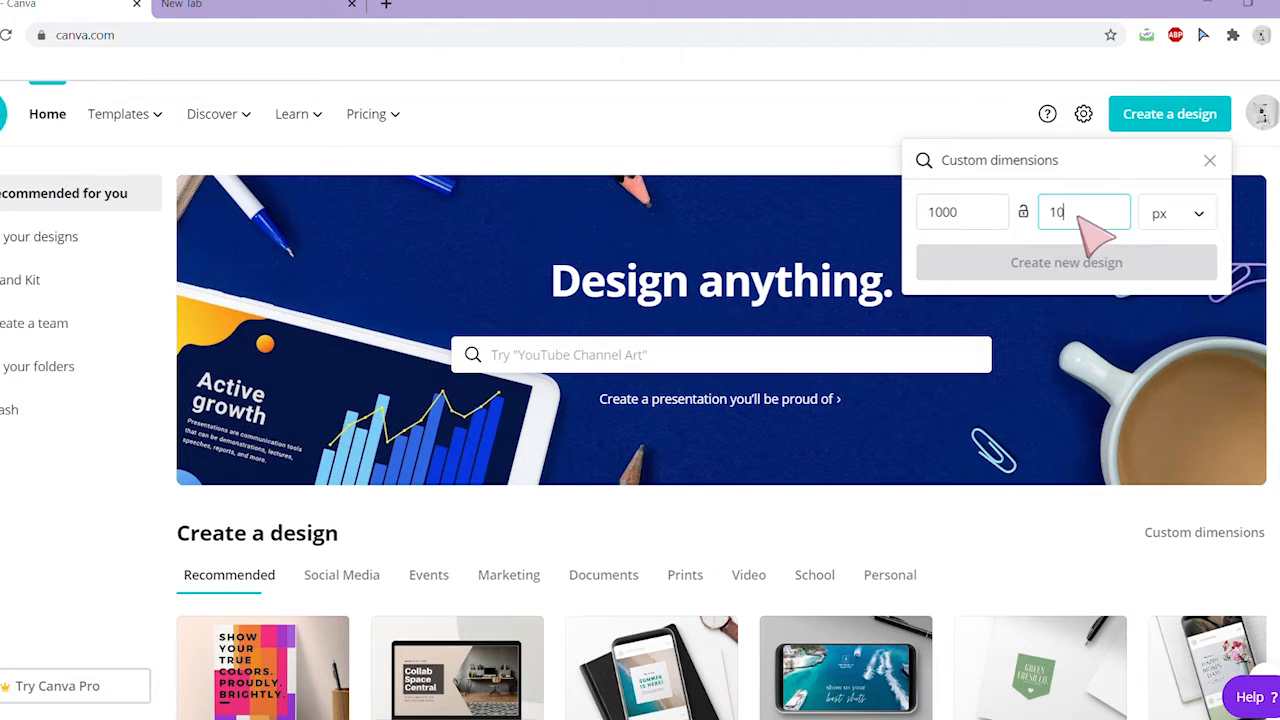
text(00)
click(1094, 270)
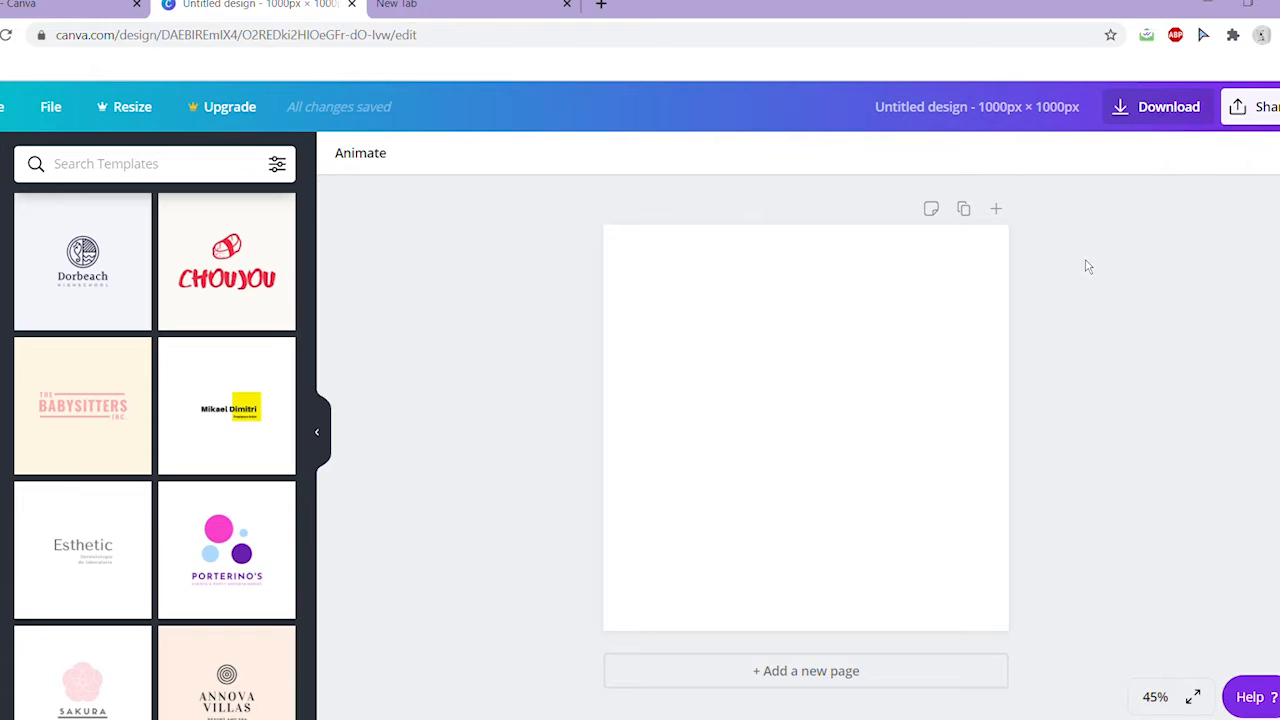
click(1040, 106)
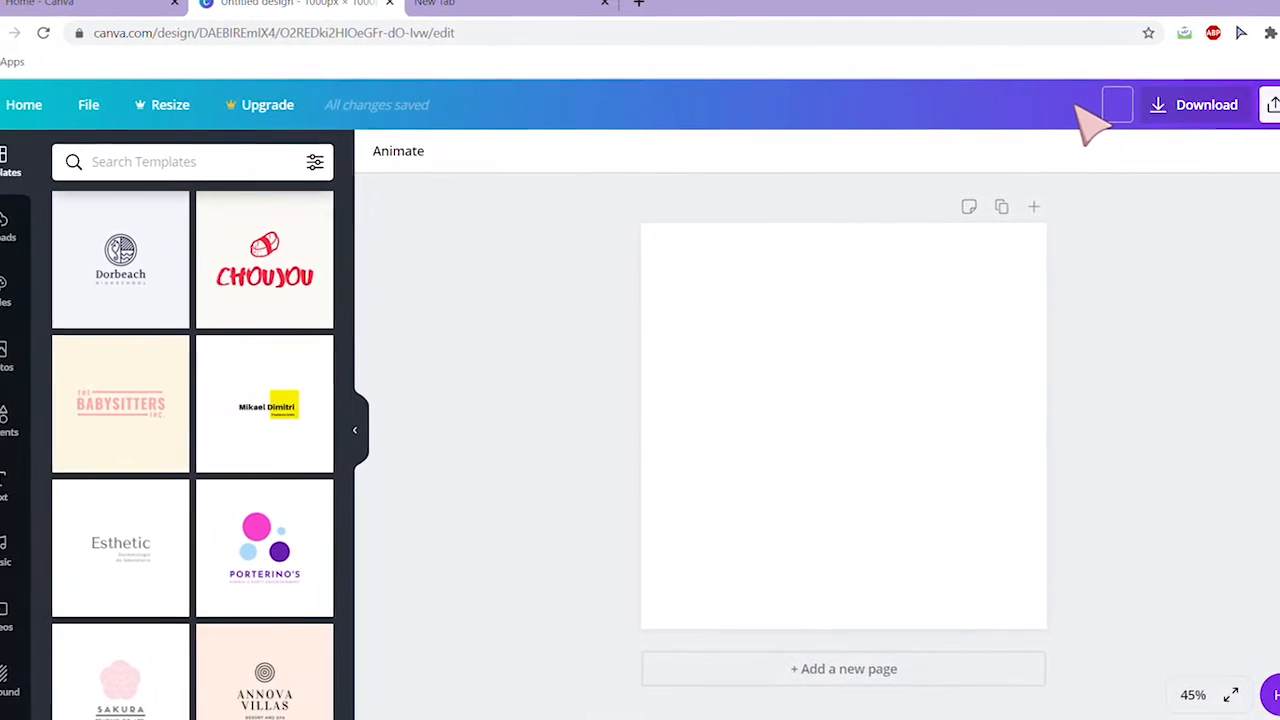
text(Vibrance - Example)
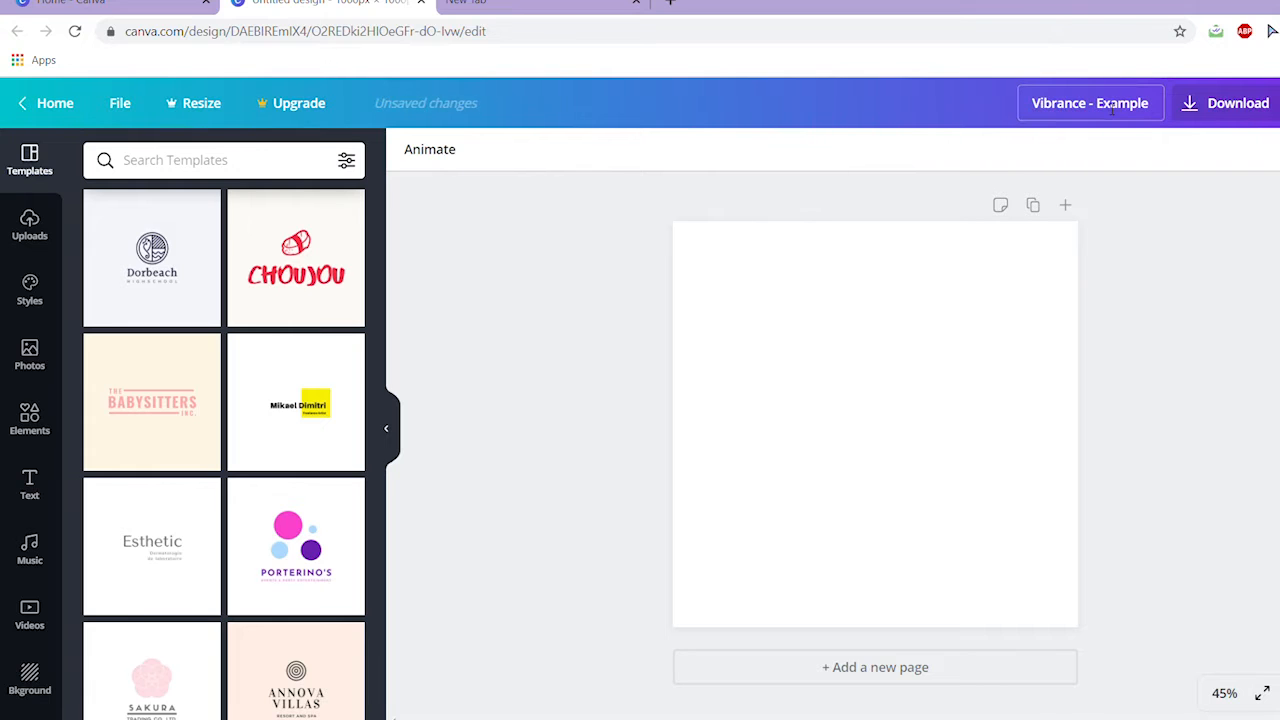
Add the trending hand-sanitizer photo to the blank page and duplicate that page
click(29, 352)
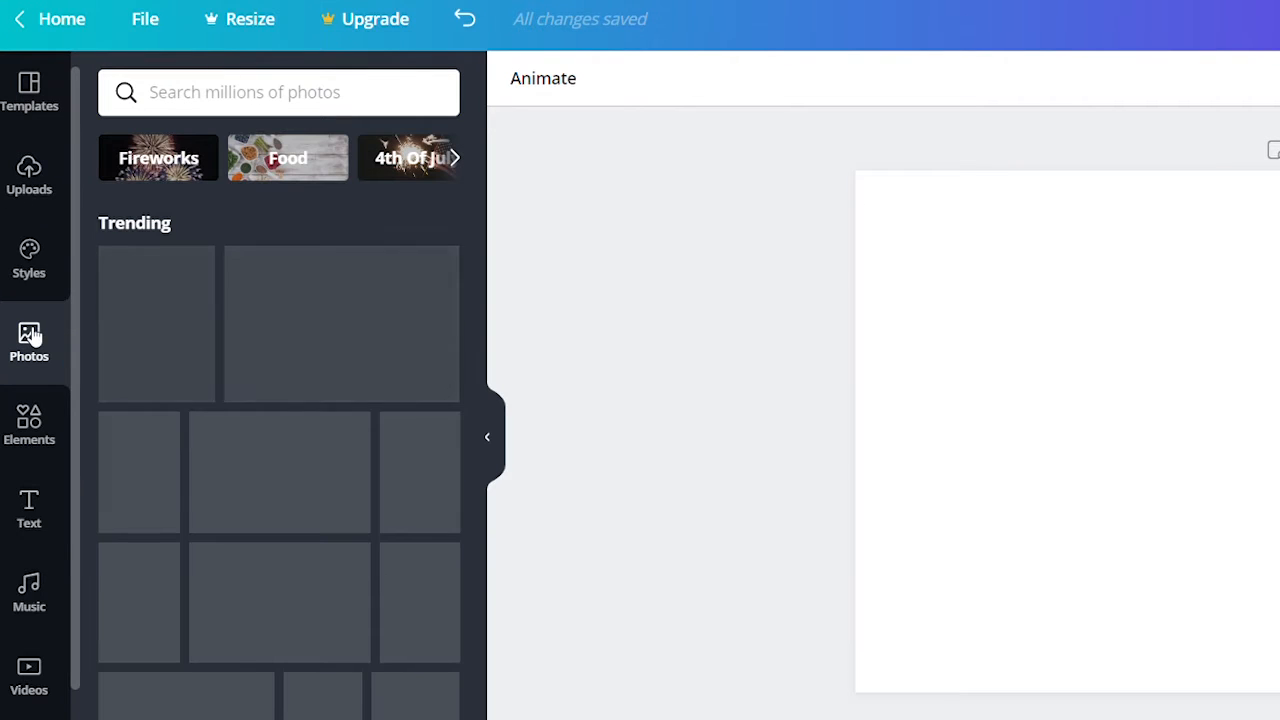
click(190, 318)
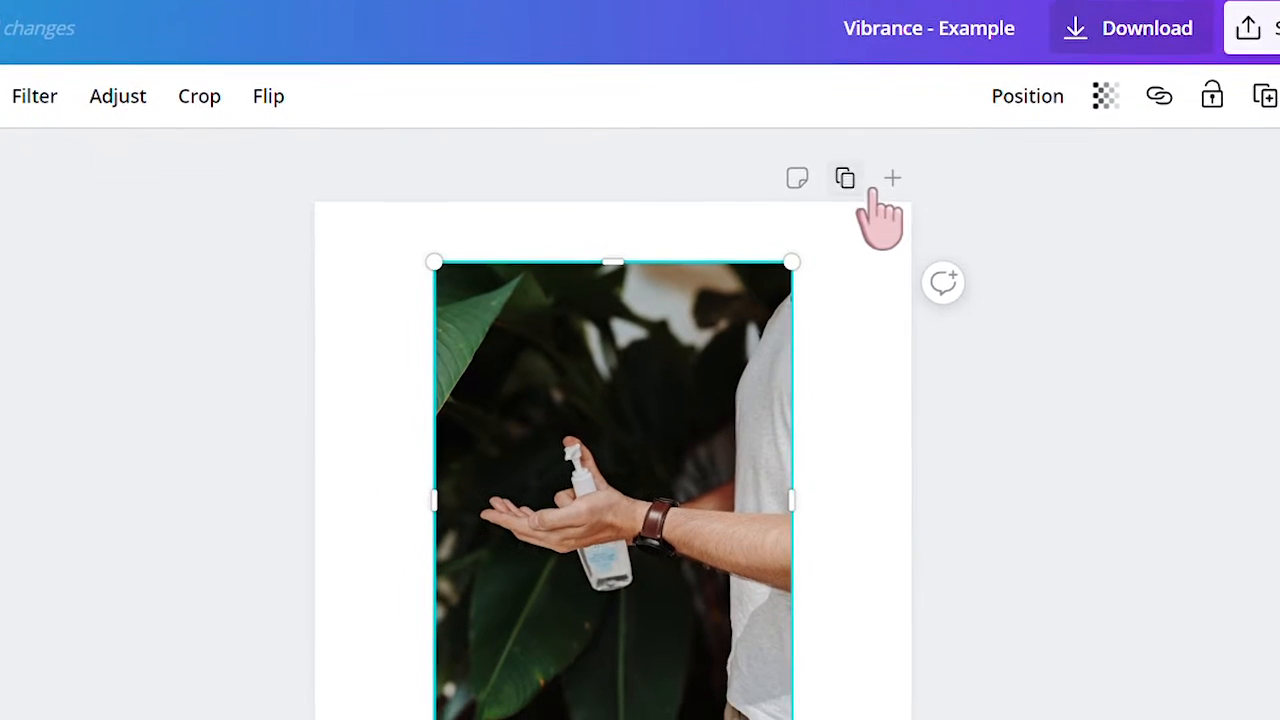
click(845, 178)
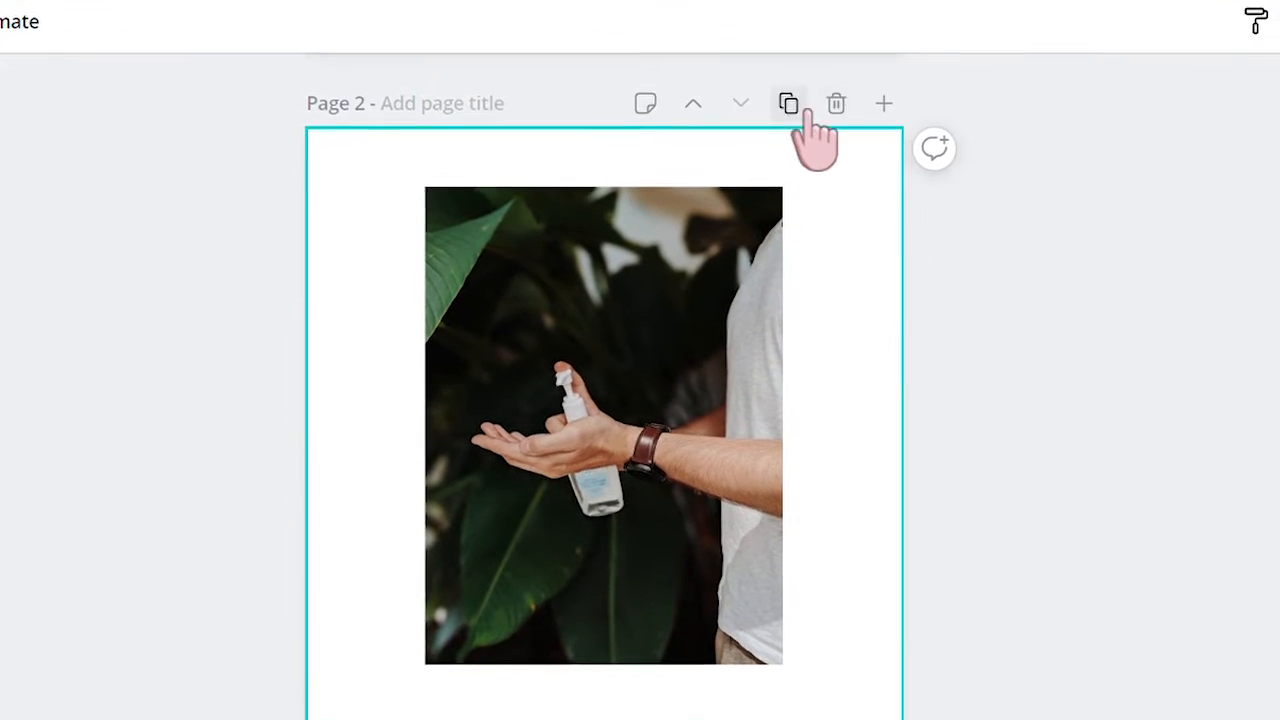
click(645, 104)
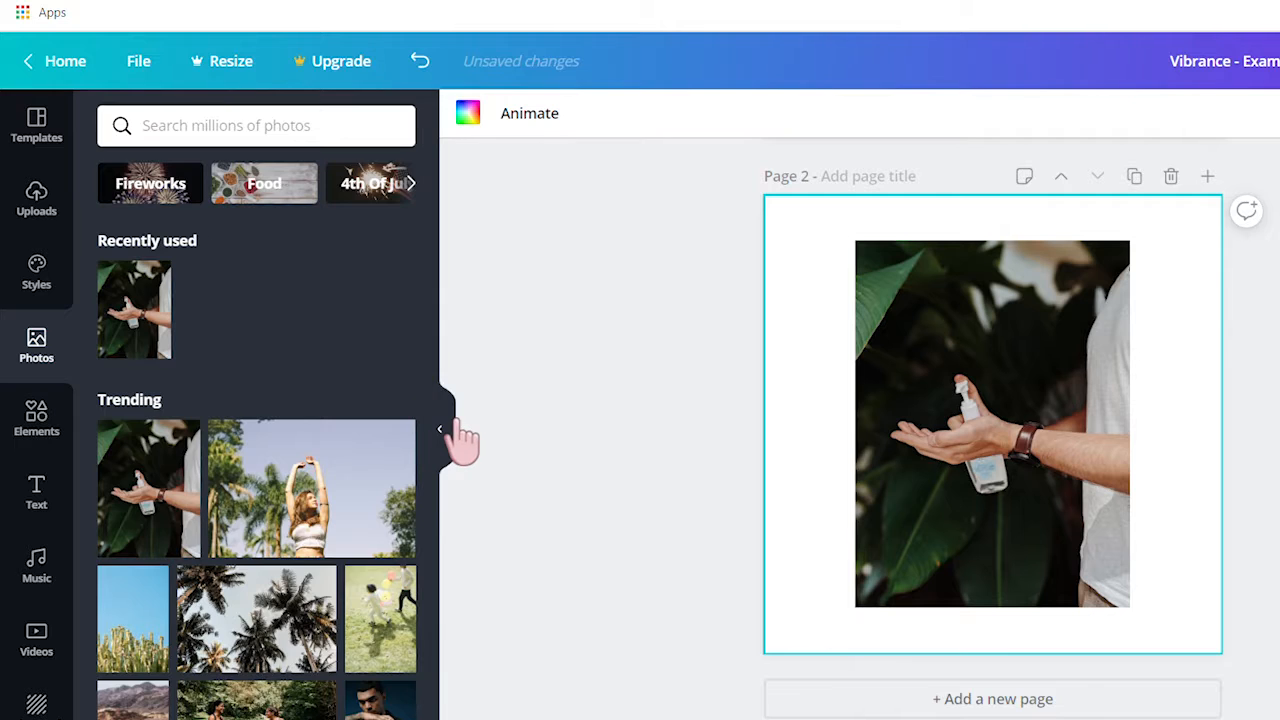
click(451, 417)
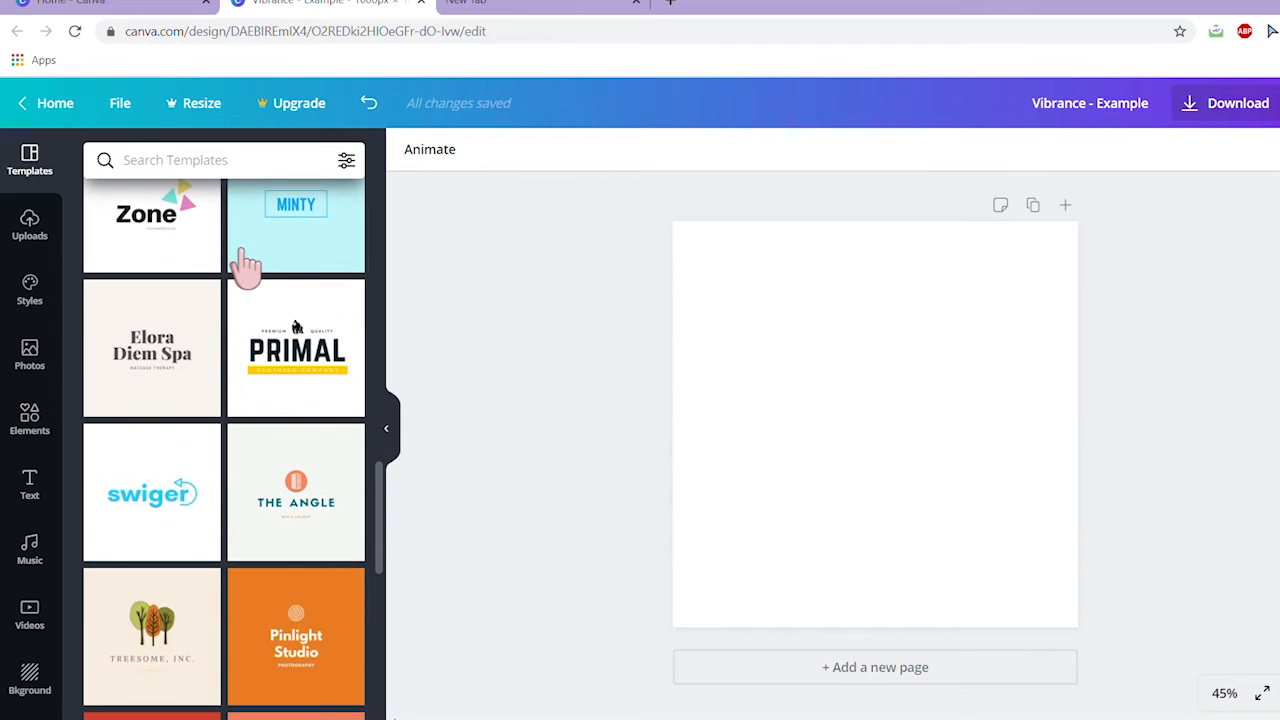
Apply the "Treesome, Inc." logo template with the three trees to the blank page
scroll(245, 265, down, 1)
scroll(245, 268, down, 2)
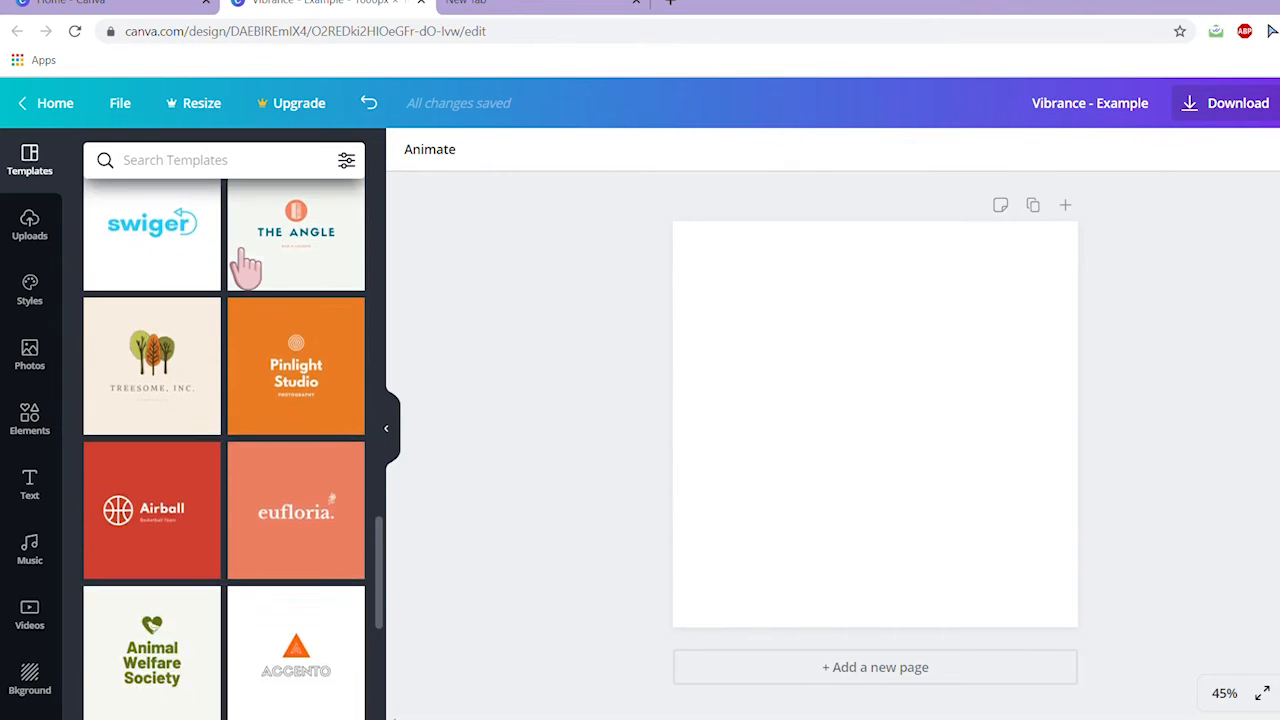
click(178, 408)
scroll(172, 409, up, 2)
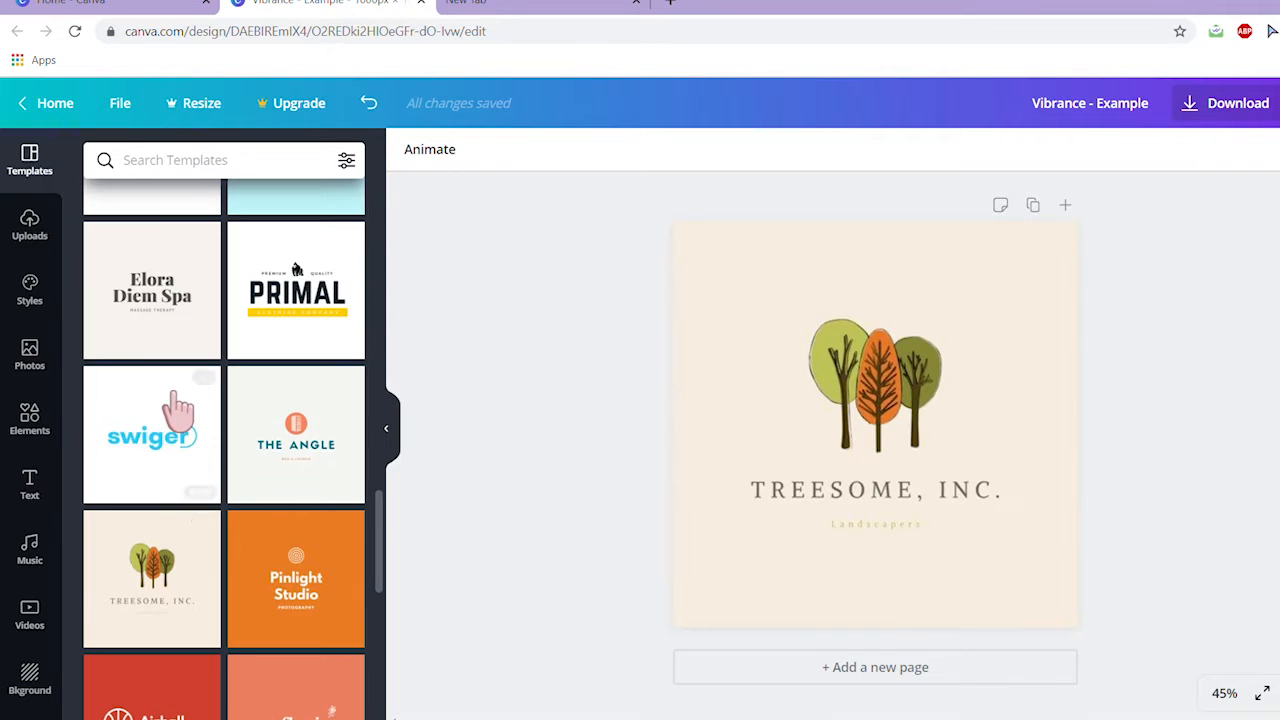
scroll(216, 400, down, 3)
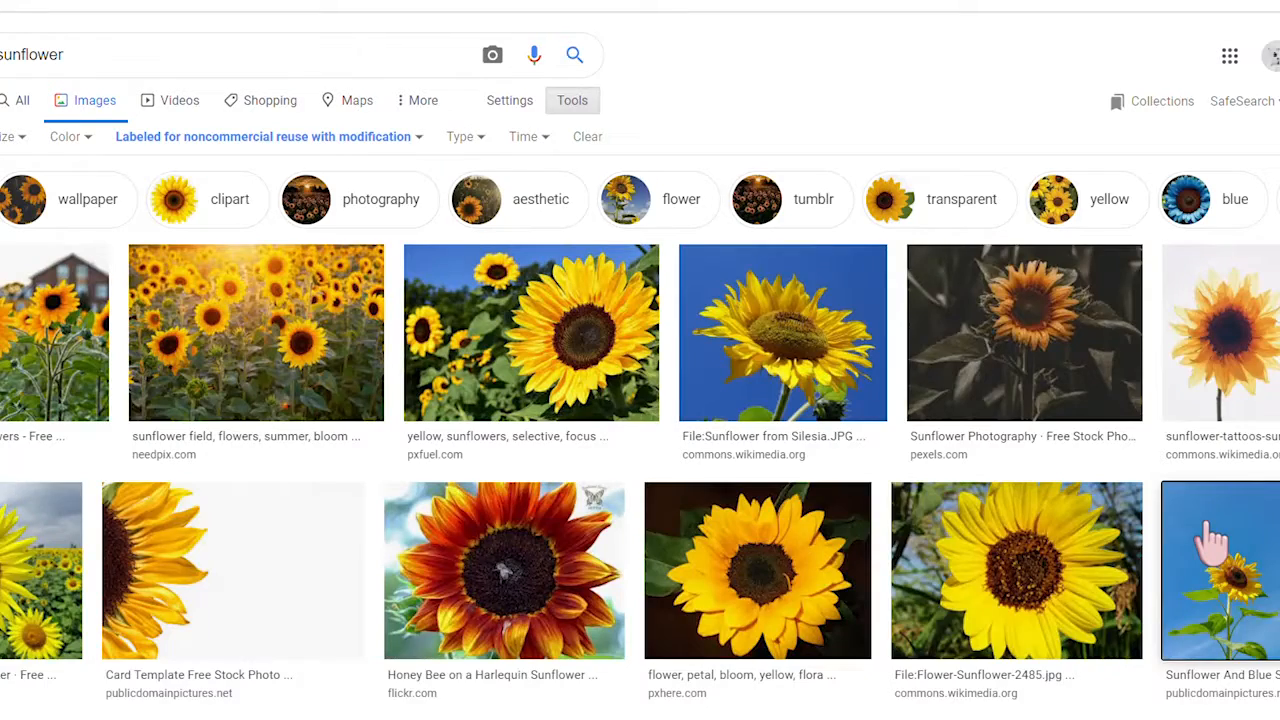
Place the blue-sky sunflower image from the Google image results beside the sunset photo on page 2, sized about 400 × 600 px
click(1211, 543)
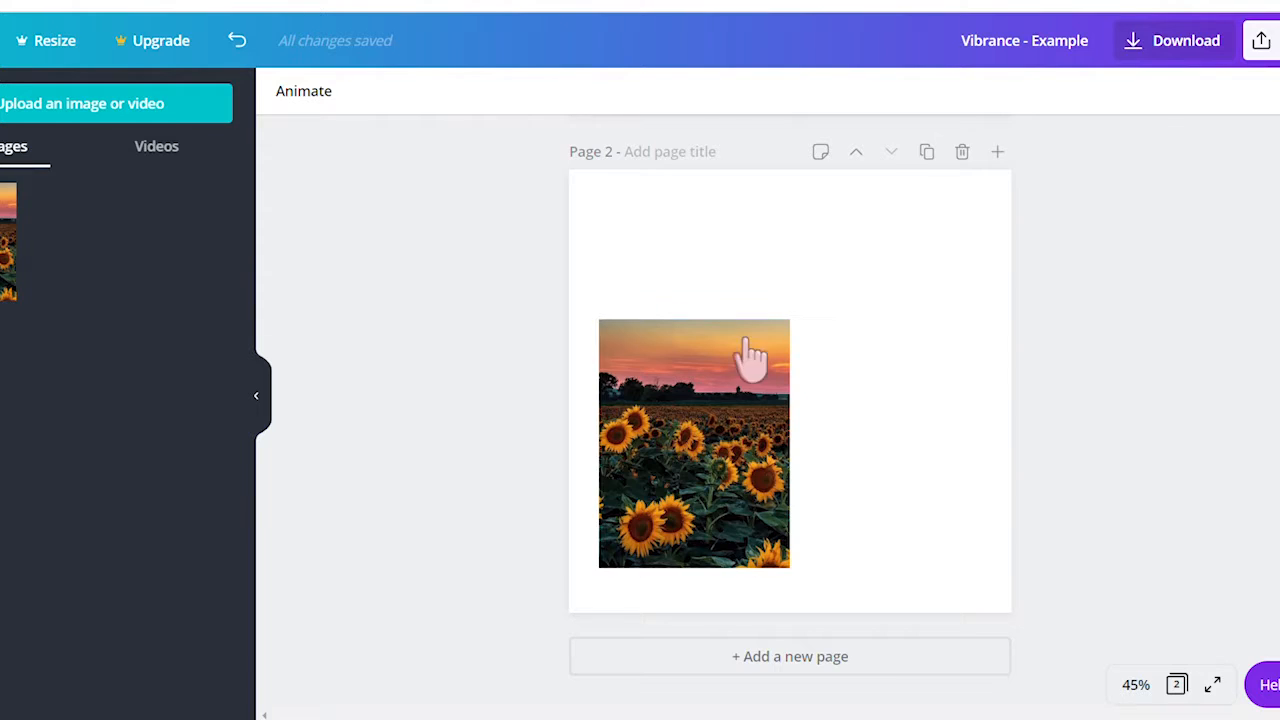
drag(751, 357, 1056, 368)
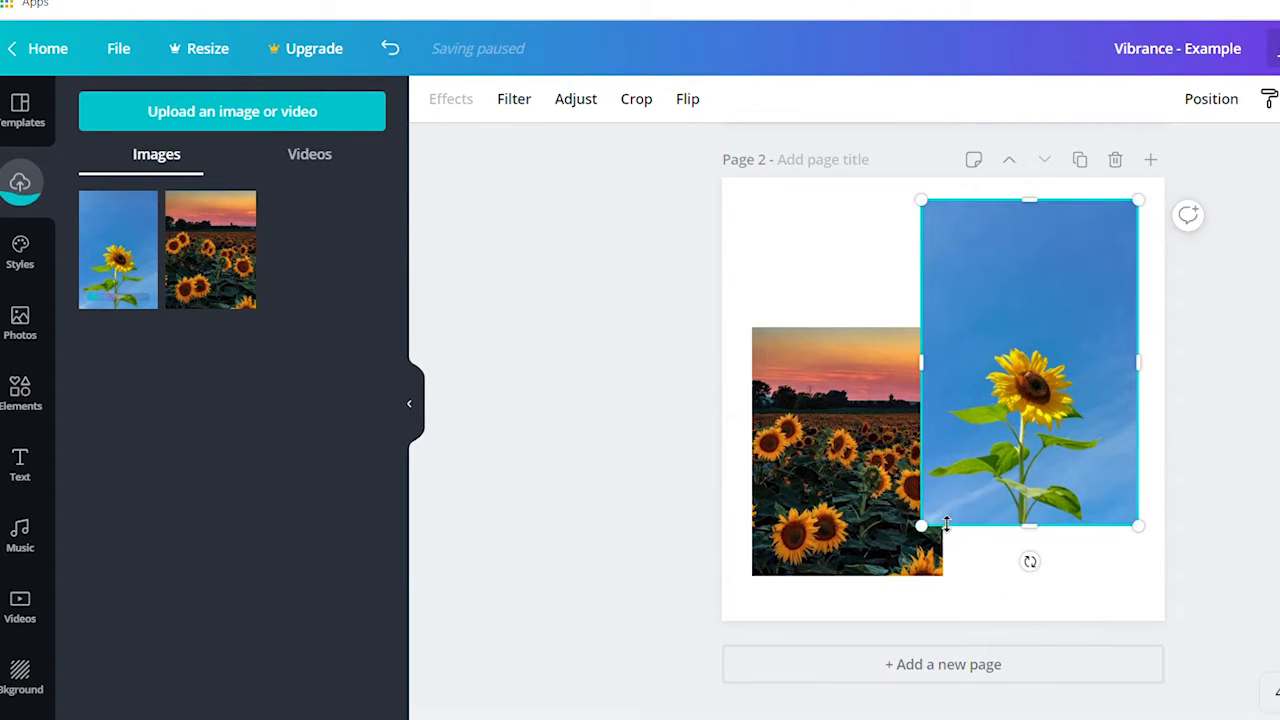
drag(973, 490, 983, 468)
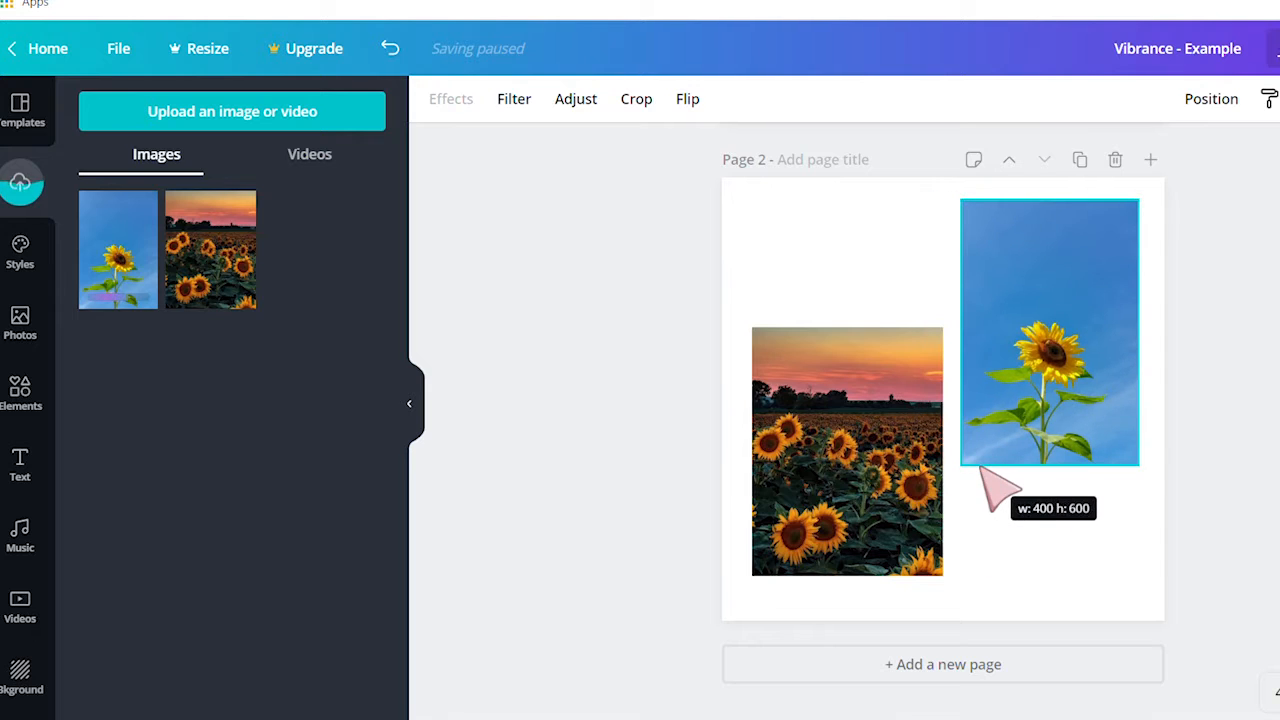
click(986, 537)
Search the photo library for "sunflower" and add the free teal-sky sunflower photo to page 2
click(50, 314)
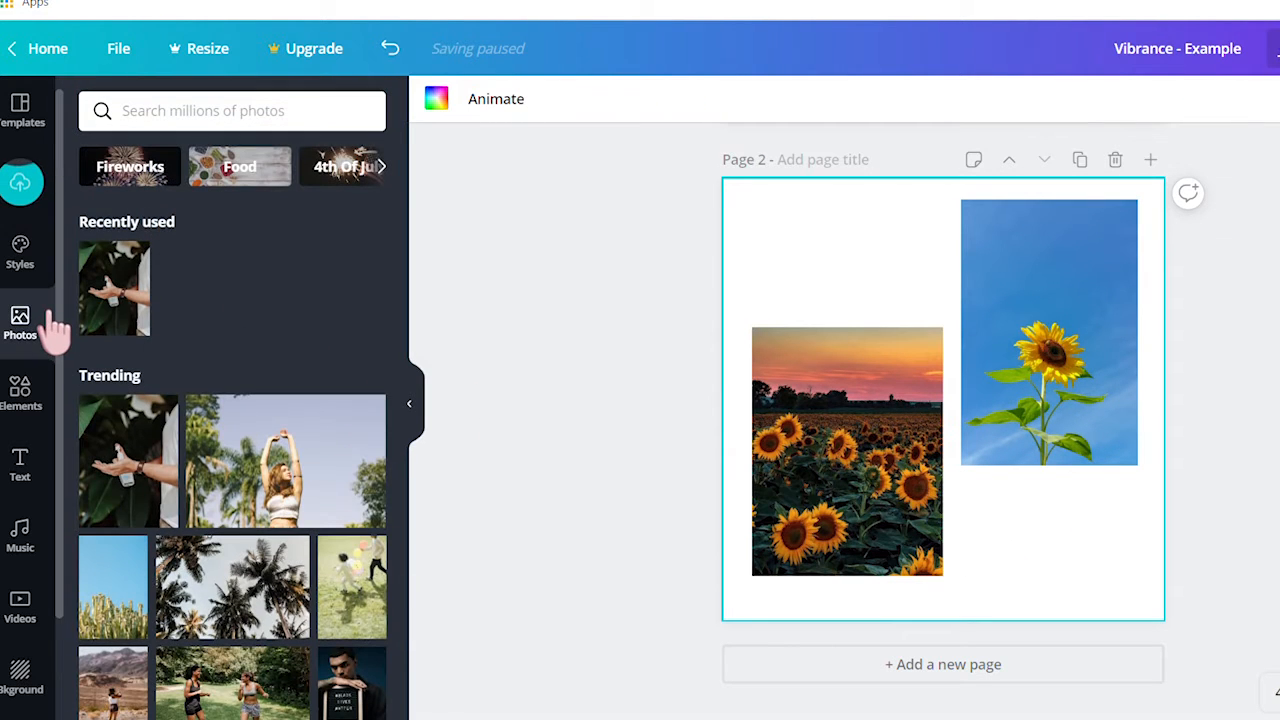
scroll(260, 260, down, 3)
click(225, 118)
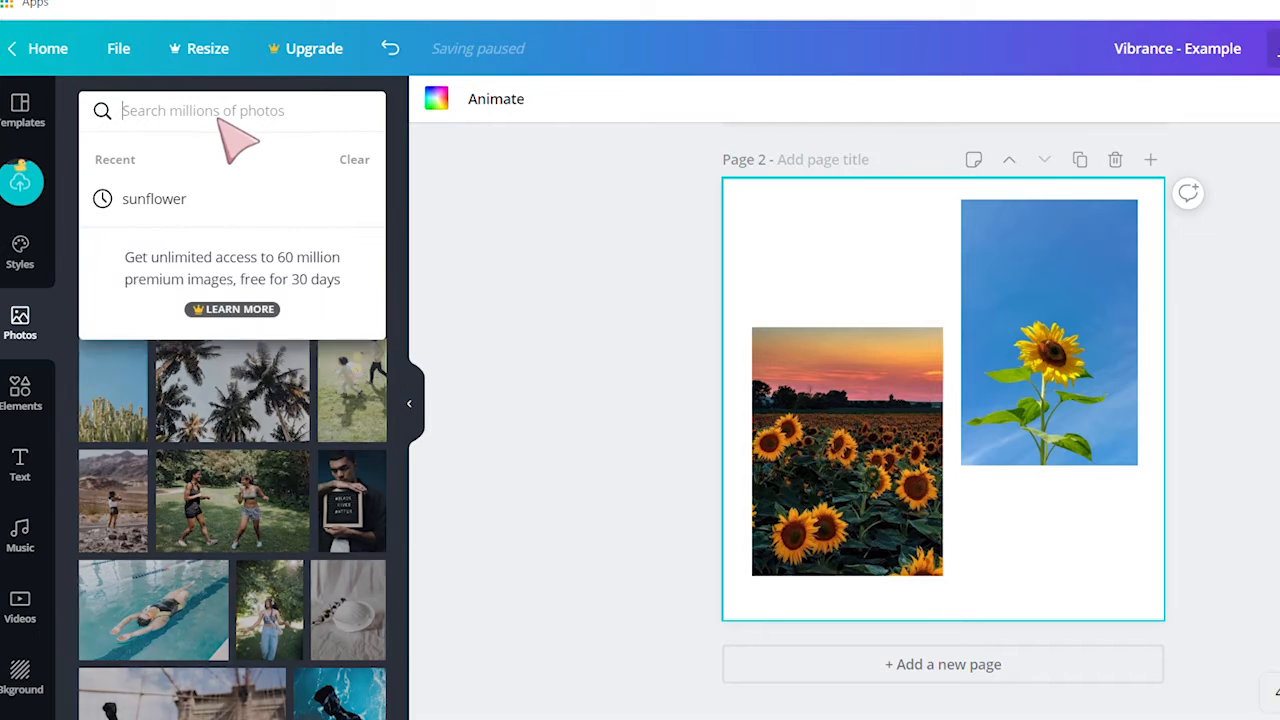
text(sunflower)
key(Return)
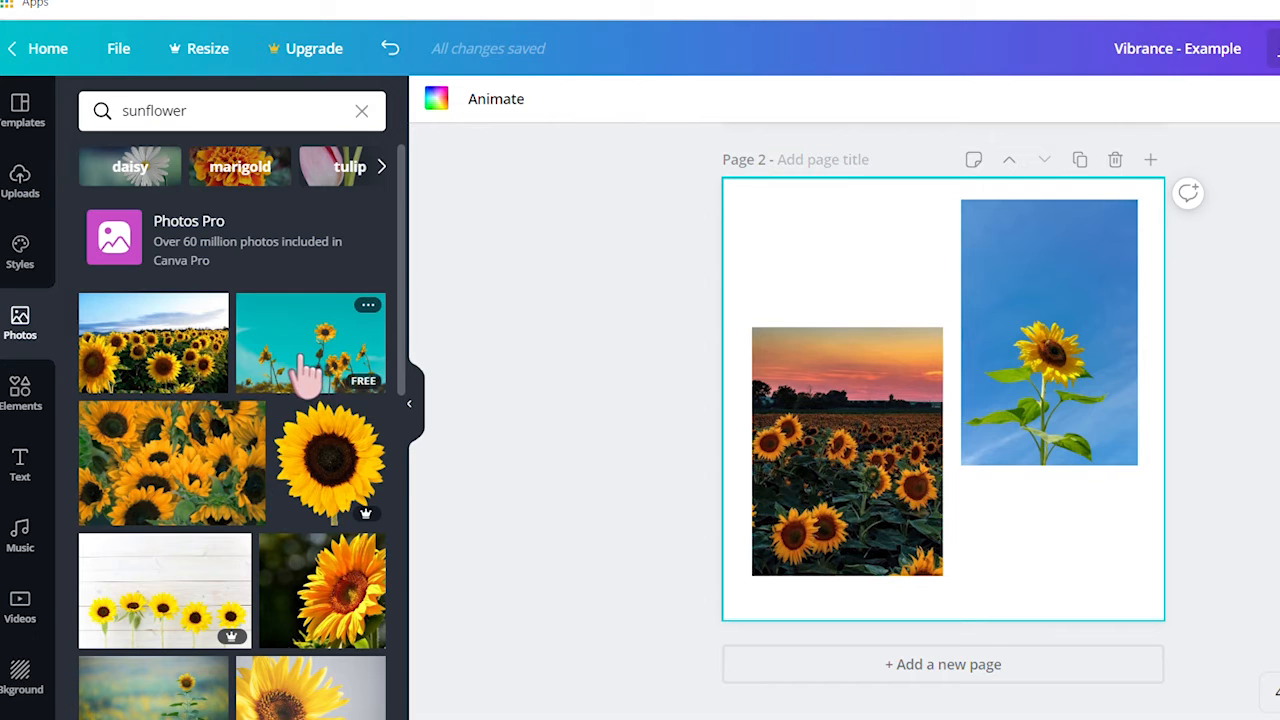
drag(305, 375, 1088, 490)
Resize the teal-sky photo to the blue-sky image's width and align its lower edge with the sunset photo
drag(1126, 318, 1279, 320)
drag(1112, 340, 928, 466)
drag(1279, 185, 1120, 331)
drag(1051, 446, 1070, 405)
drag(1160, 272, 892, 458)
drag(824, 493, 1077, 494)
drag(1166, 439, 1138, 458)
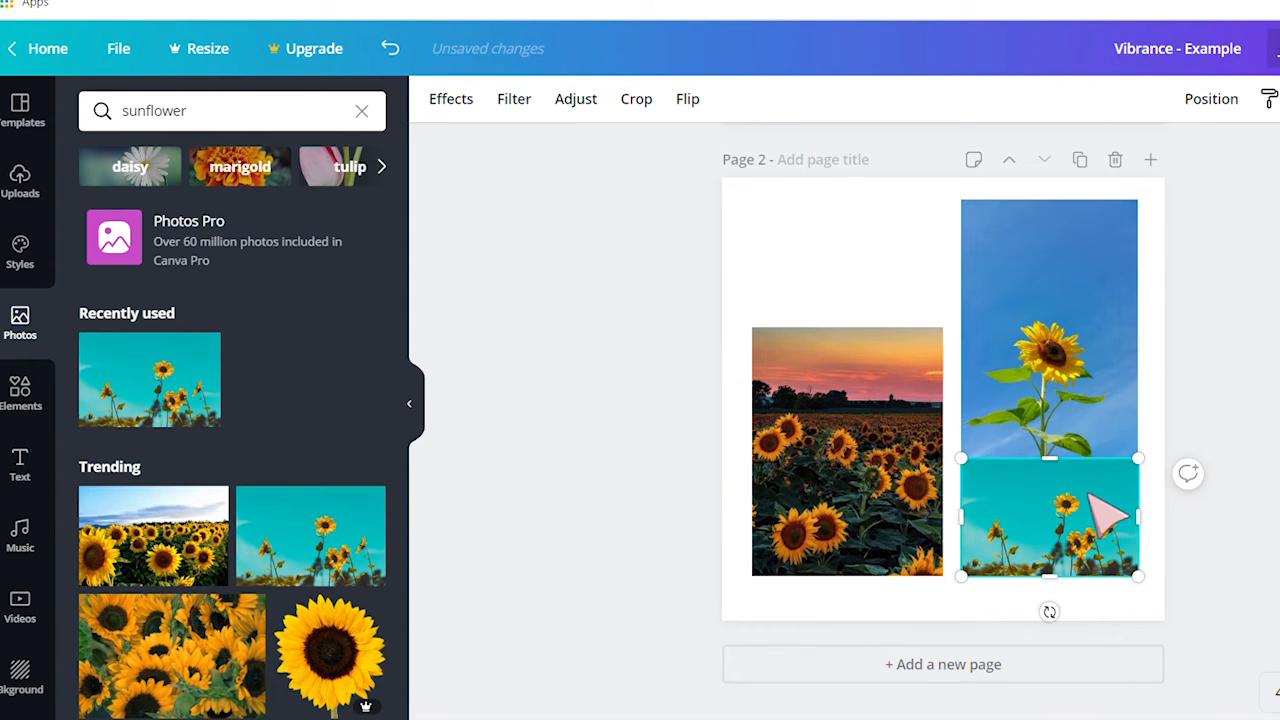
Crop the teal-sky photo's top to leave a gap under the blue-sky image, and reposition the picture to show the tallest sunflower
double_click(1134, 460)
click(554, 99)
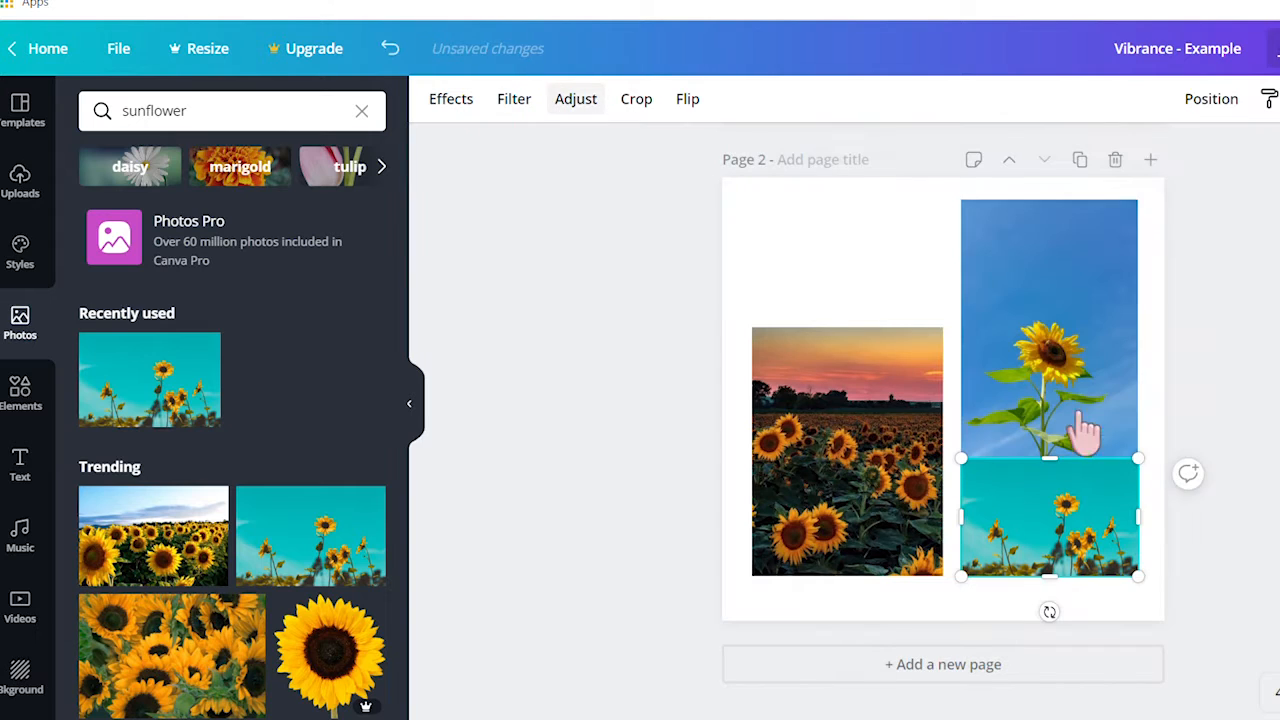
drag(1138, 462, 1151, 490)
double_click(1157, 455)
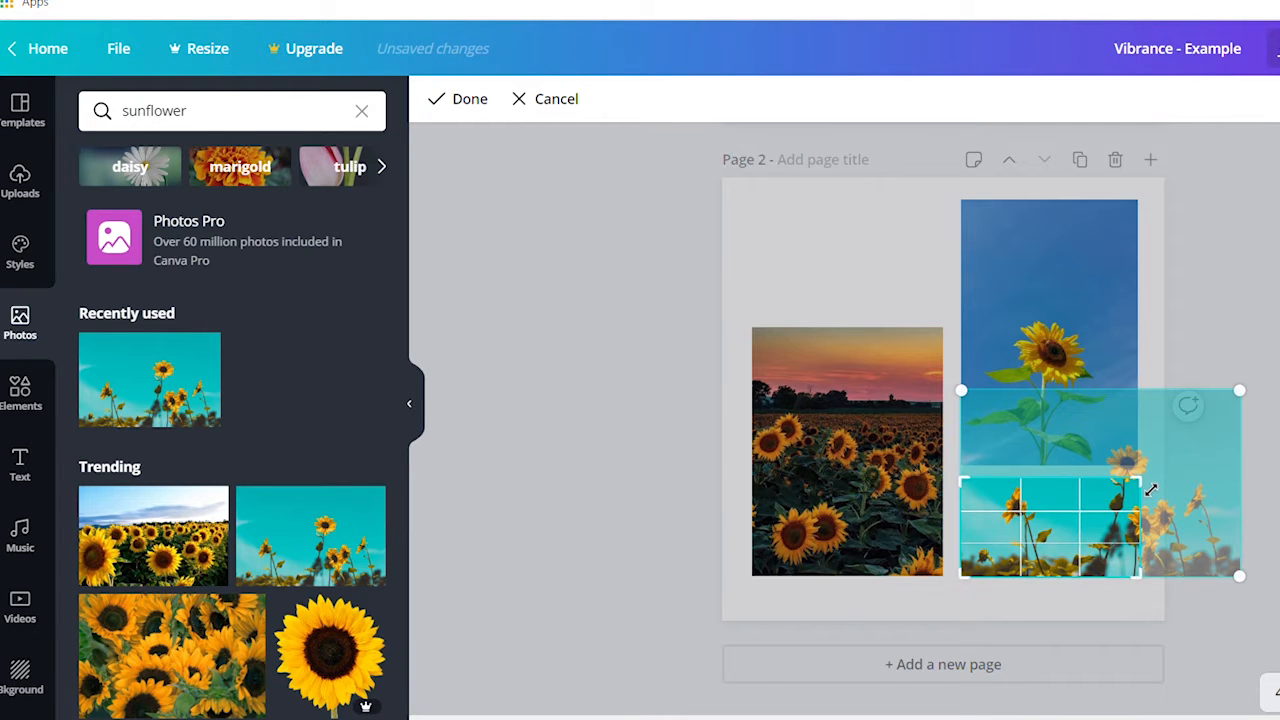
drag(1188, 470, 1107, 515)
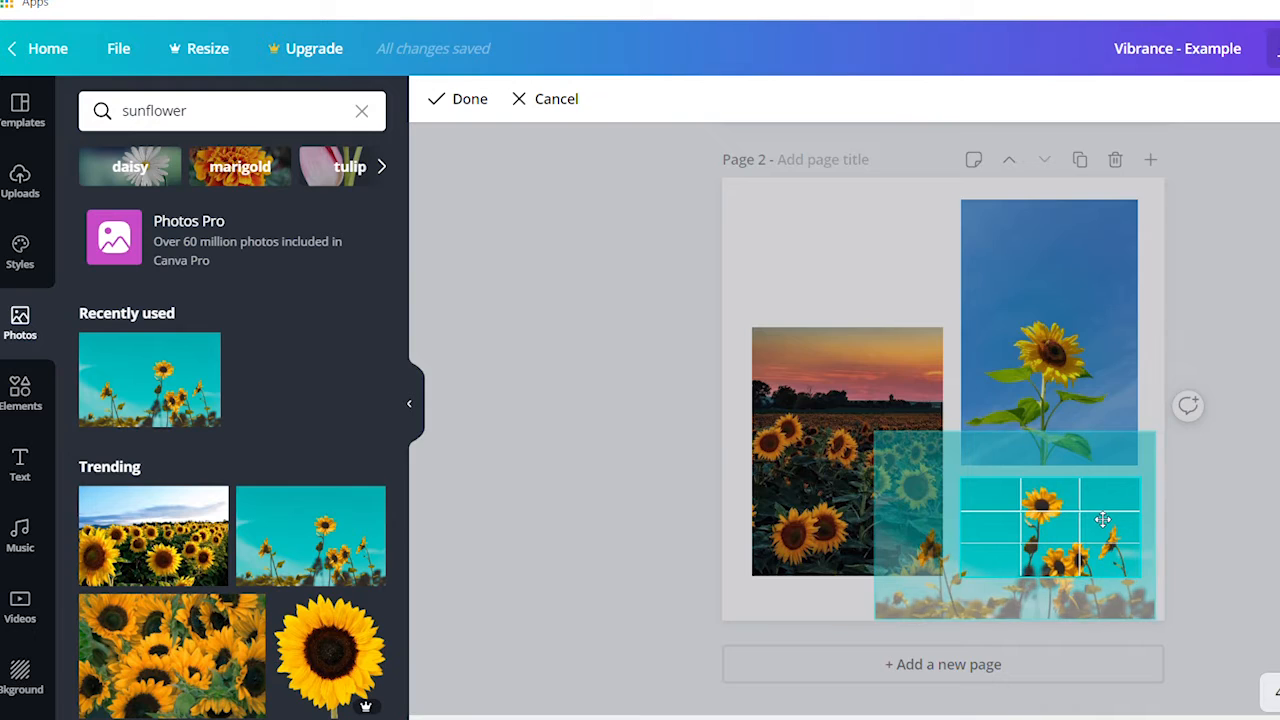
key(Return)
Connect the Glitch effects, choose Split for the cropped teal-sky photo and reduce its RGB Shift amount
click(466, 110)
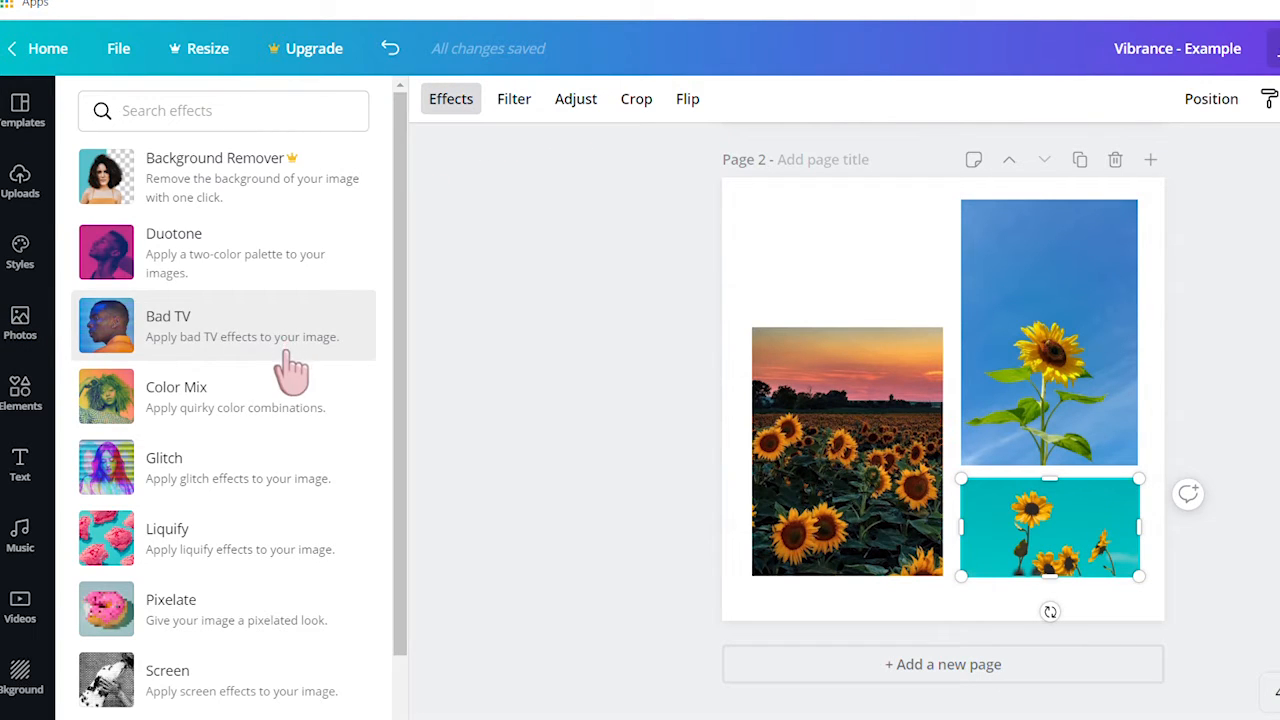
click(235, 476)
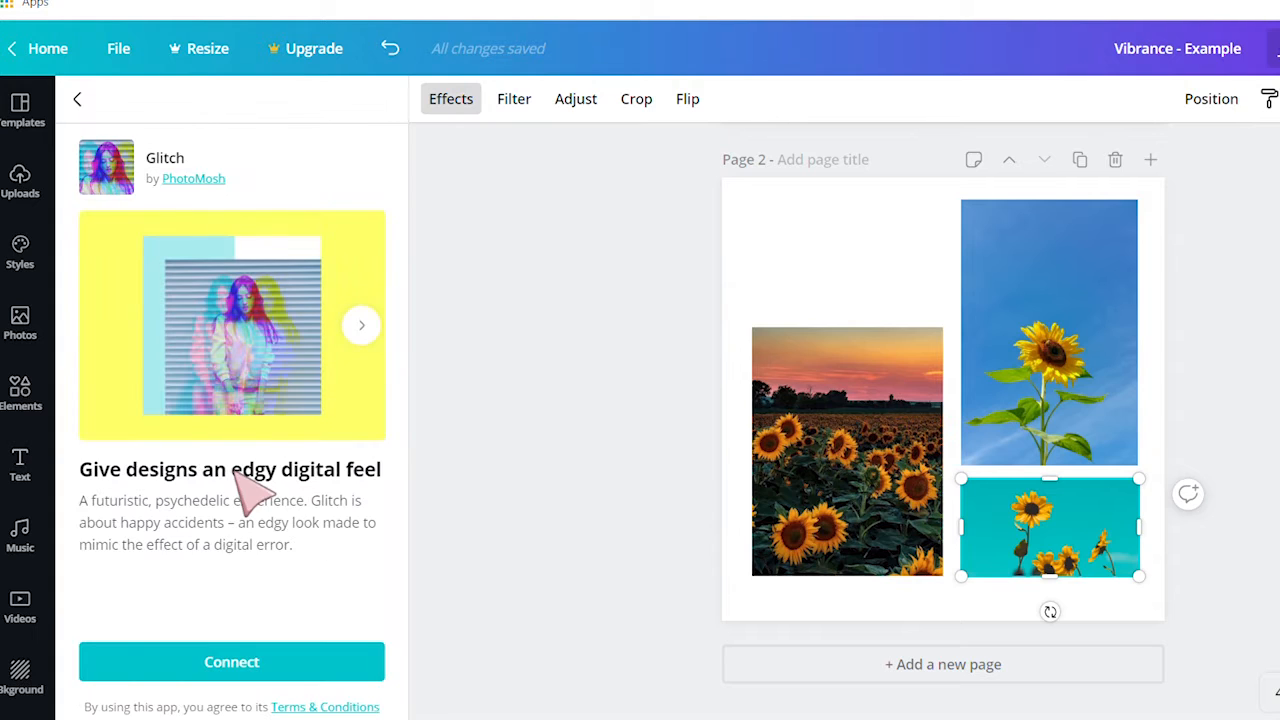
click(255, 668)
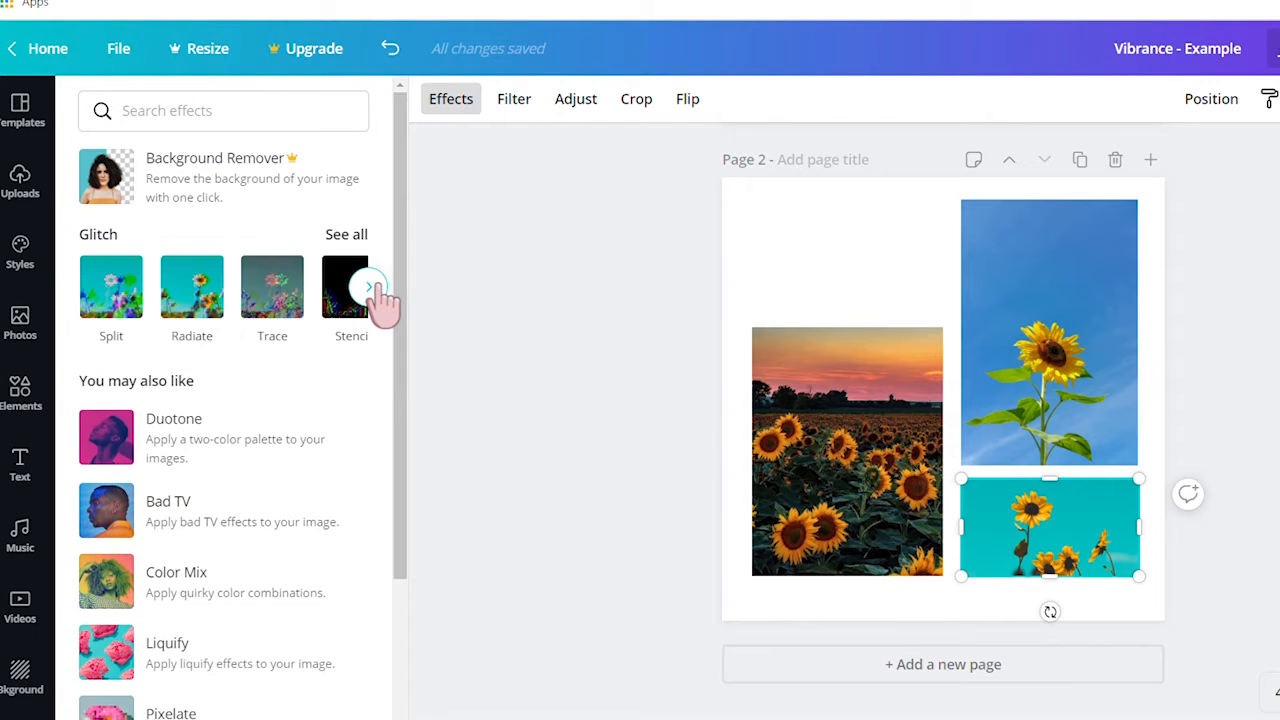
click(132, 304)
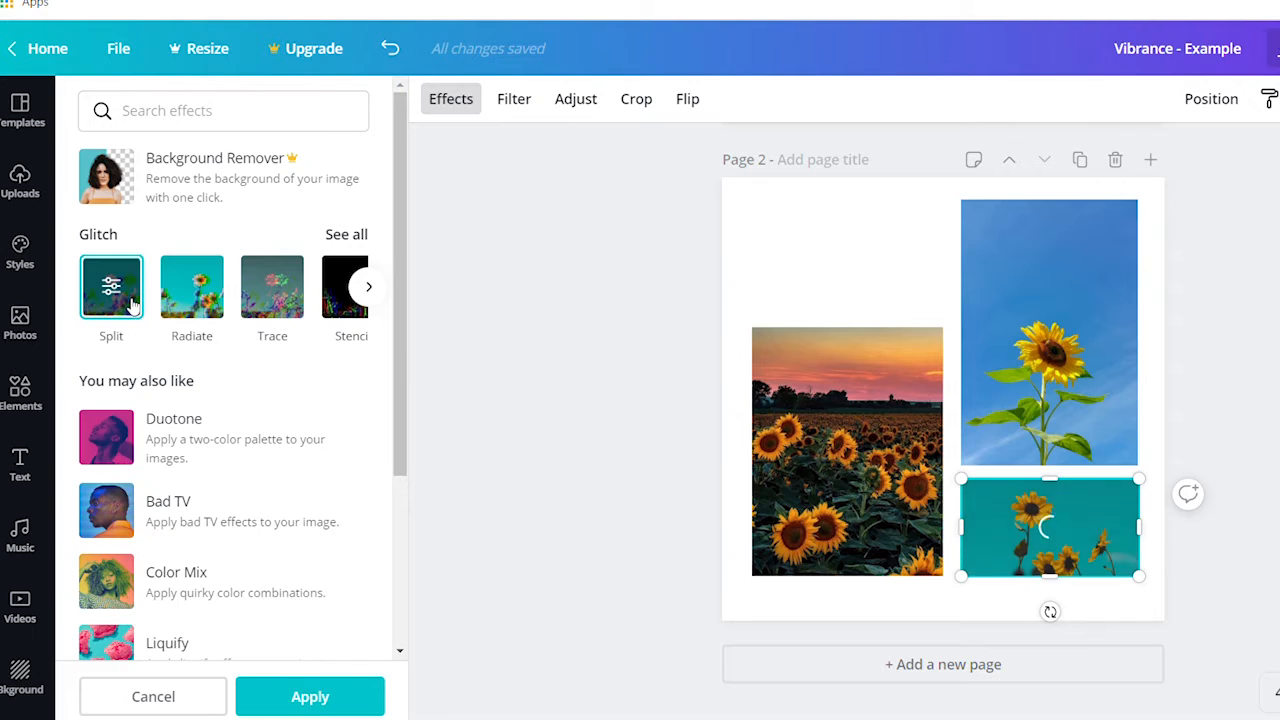
click(116, 294)
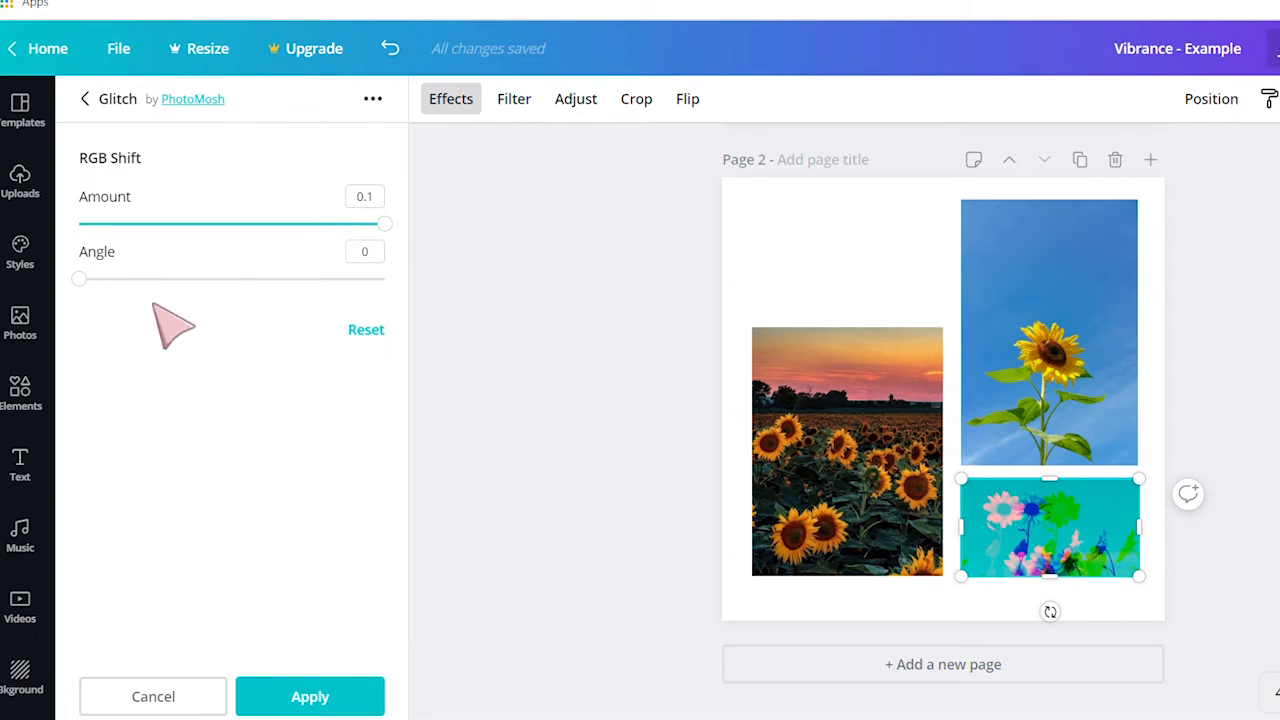
drag(213, 226, 161, 224)
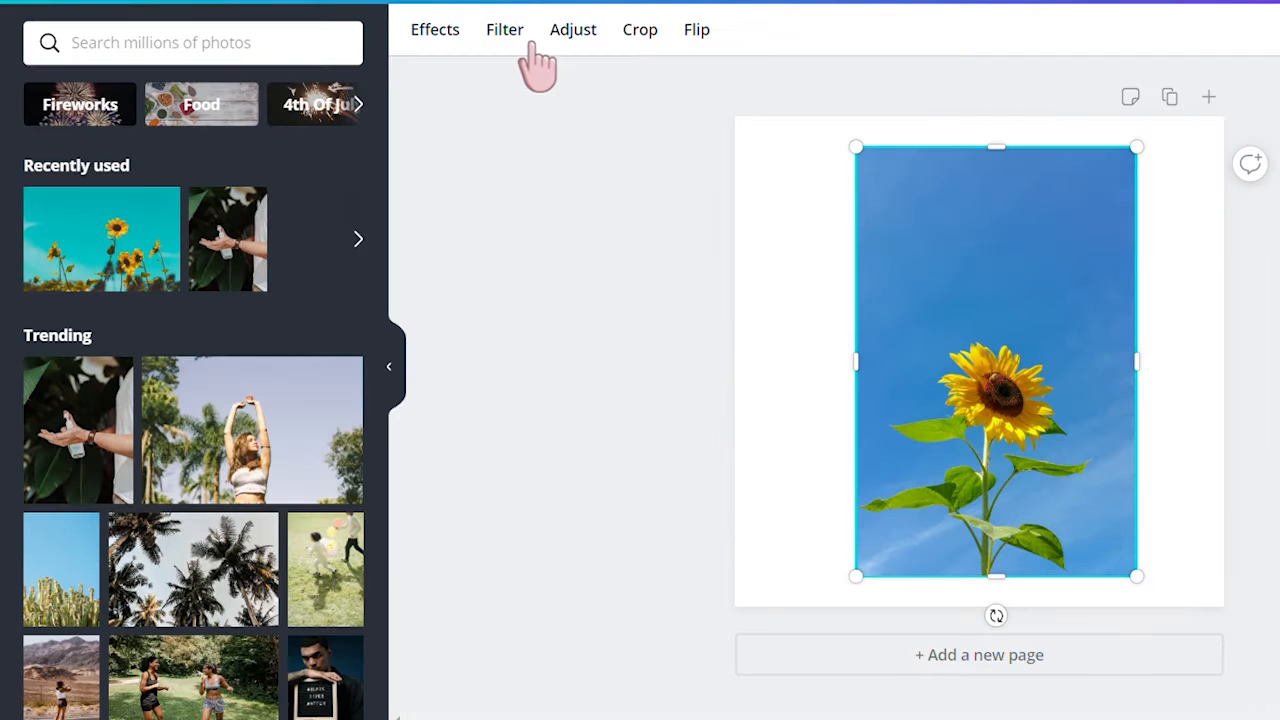
Try the Epic filter on the blue-sky sunflower image at a reduced intensity
click(515, 36)
click(165, 136)
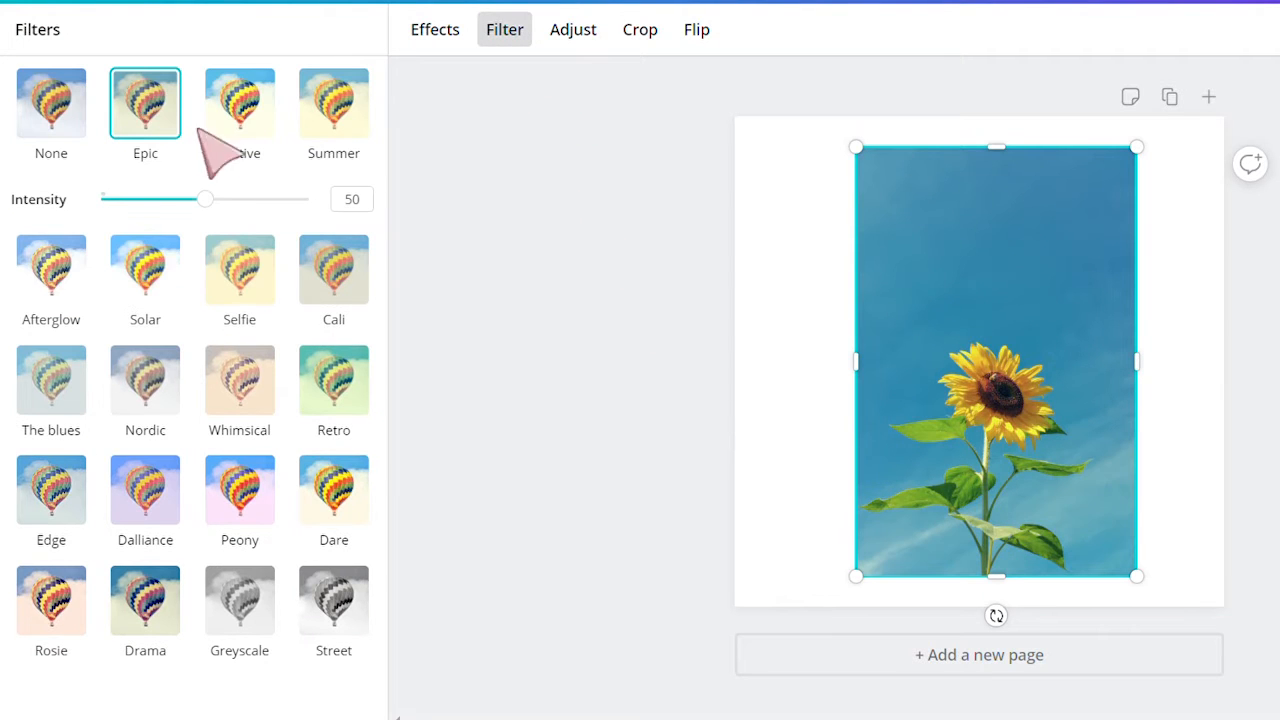
drag(205, 200, 172, 203)
Apply the Dalliance filter to the blue-sky sunflower image with an intensity of 25
click(177, 495)
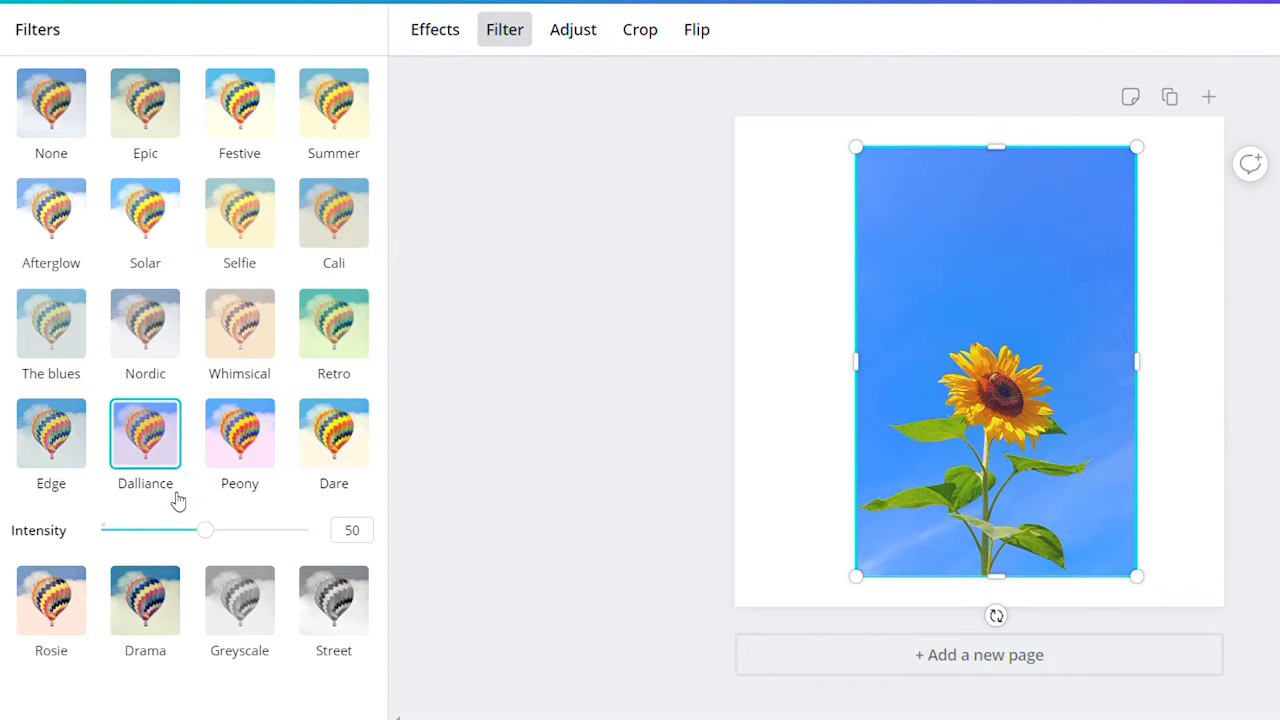
drag(205, 530, 149, 530)
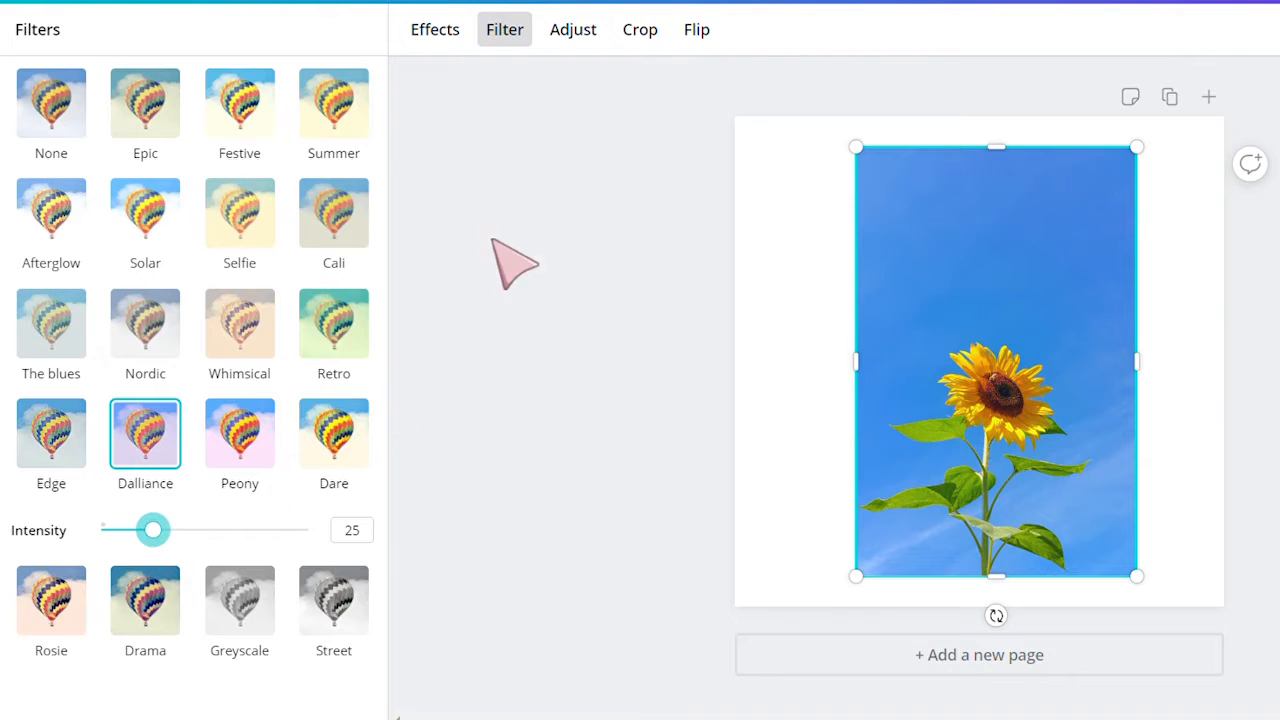
key(Escape)
Adjust the blue-sky image to brightness 9, contrast -11, saturation -29, tint 75 and blur -11
click(573, 30)
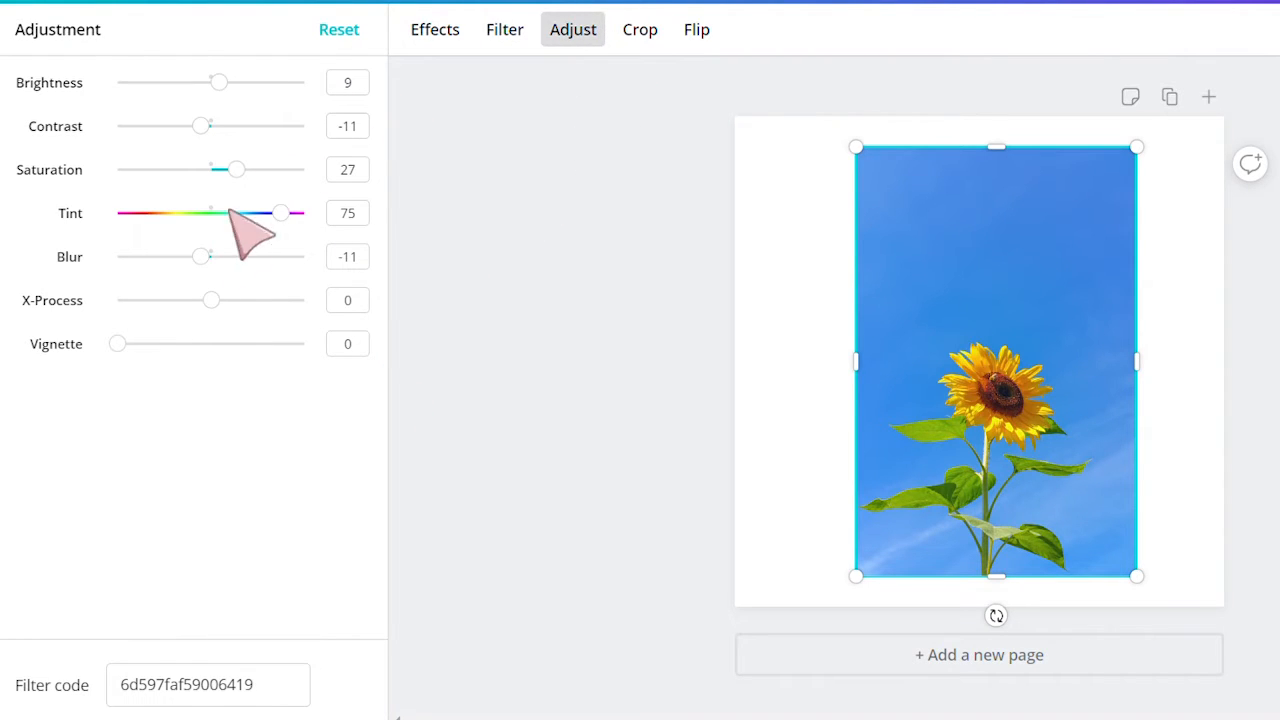
drag(146, 352, 90, 358)
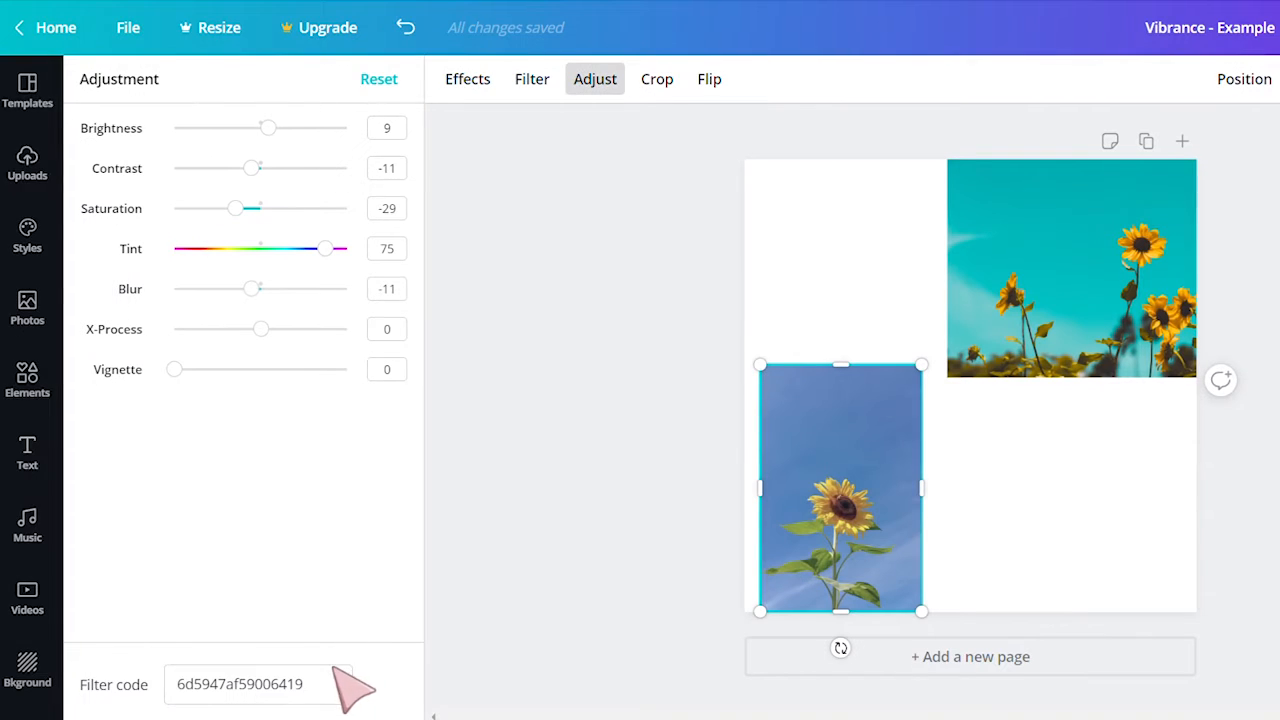
Copy the blue-sky image's filter code 6d5947af59006419 and apply it to the teal-sky sunflower photo
drag(343, 686, 190, 690)
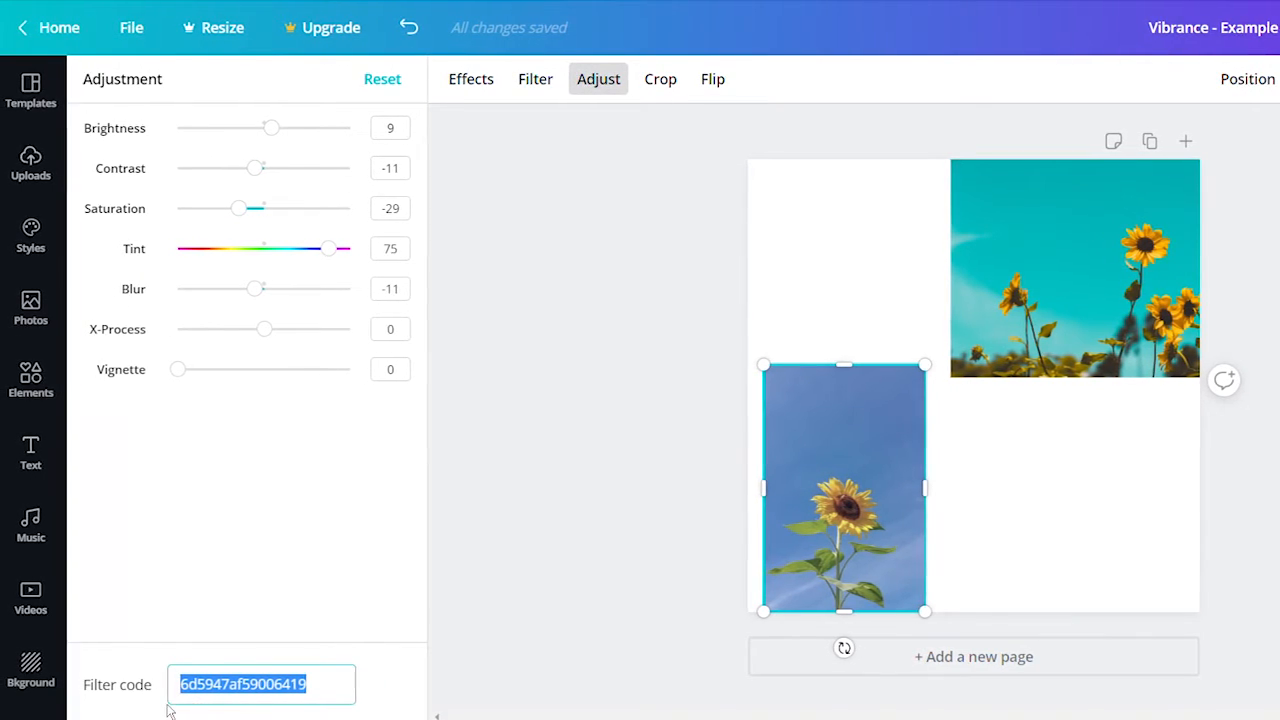
click(1130, 290)
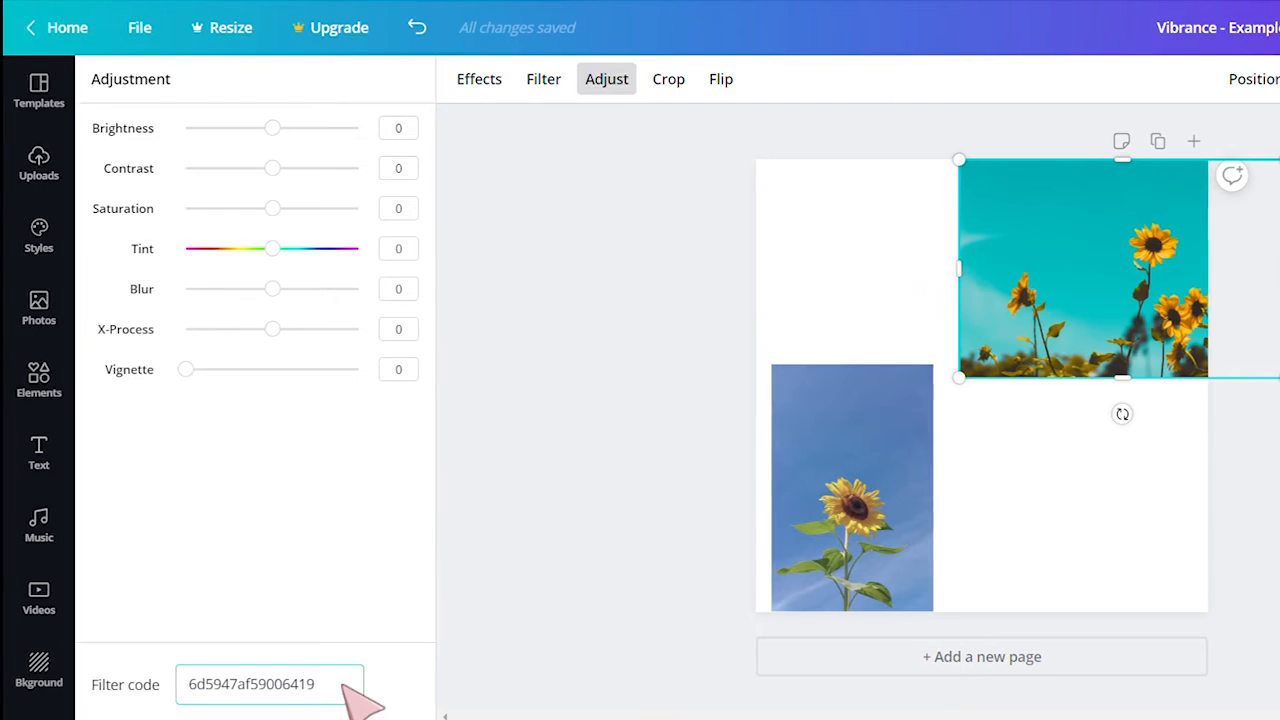
click(1005, 268)
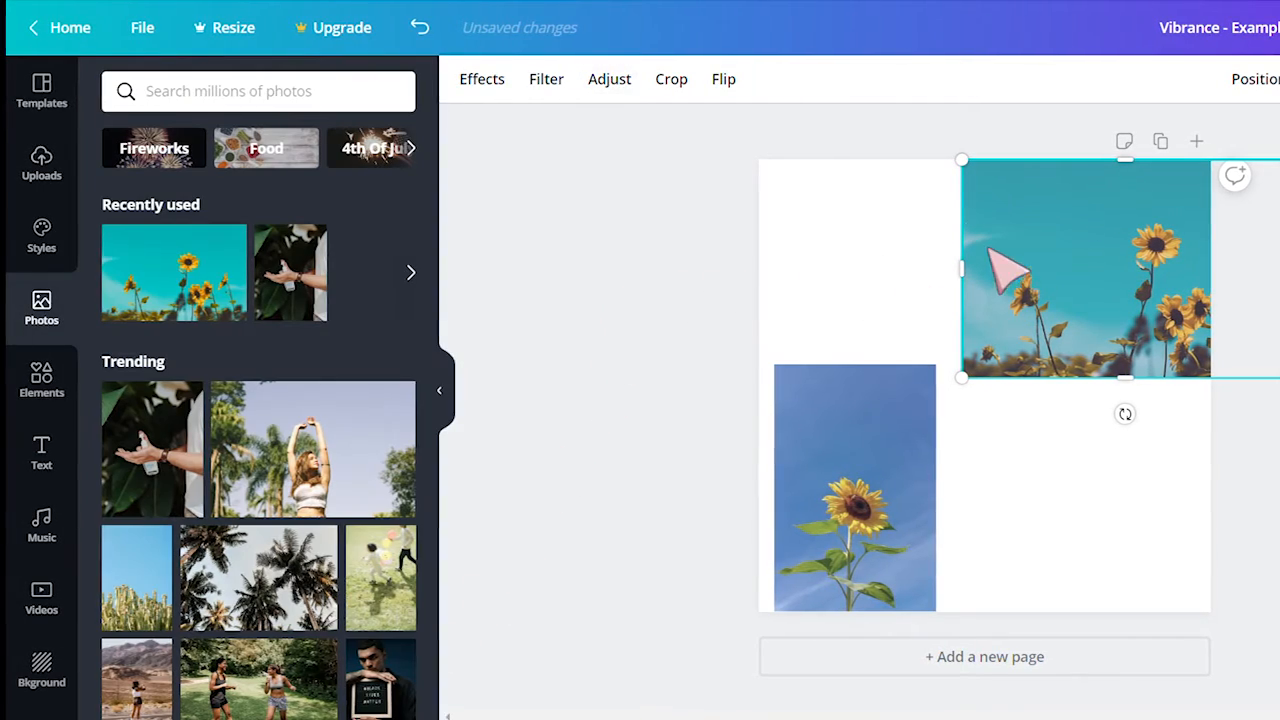
click(938, 226)
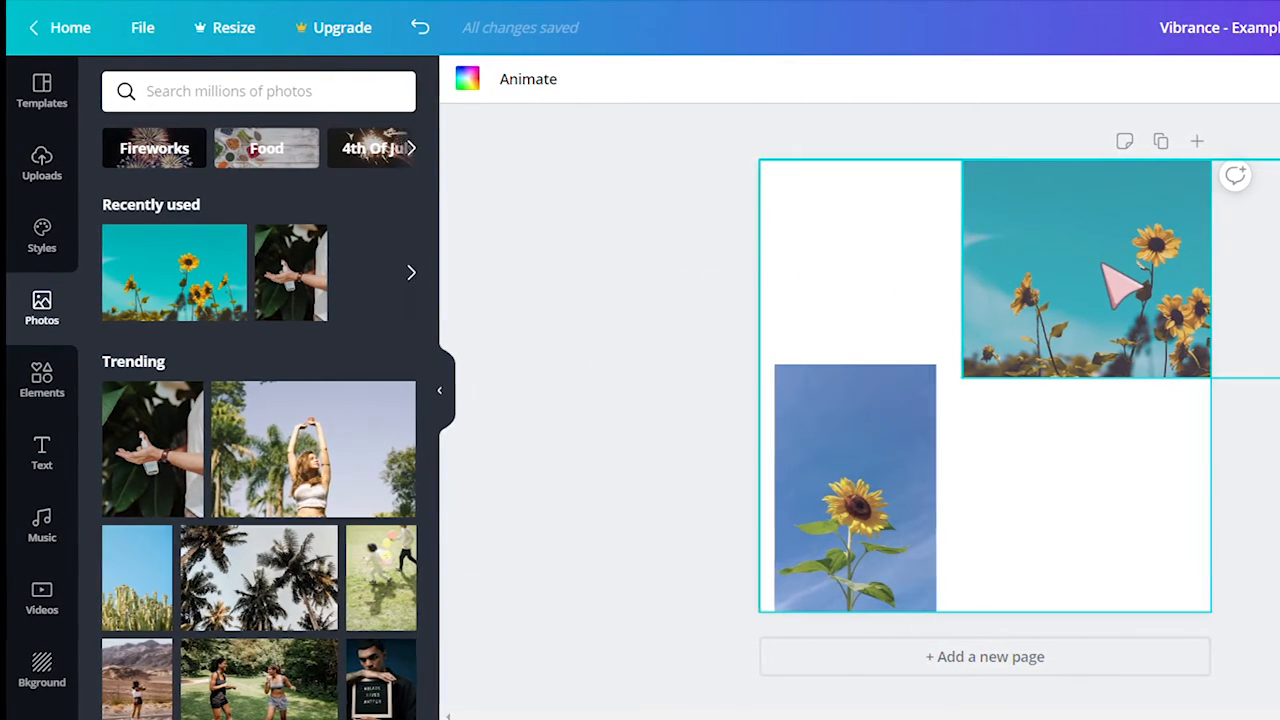
Set the teal-sky photo's saturation to -36 and its tint to 87
click(1120, 285)
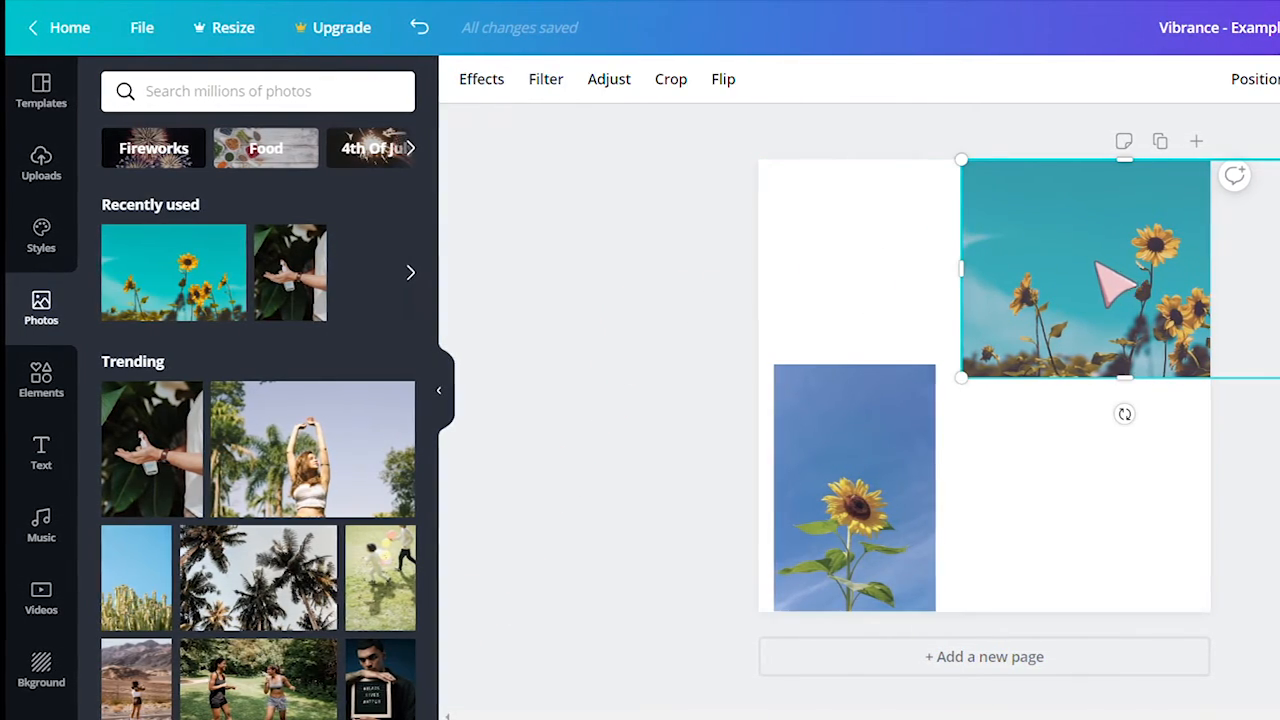
click(607, 90)
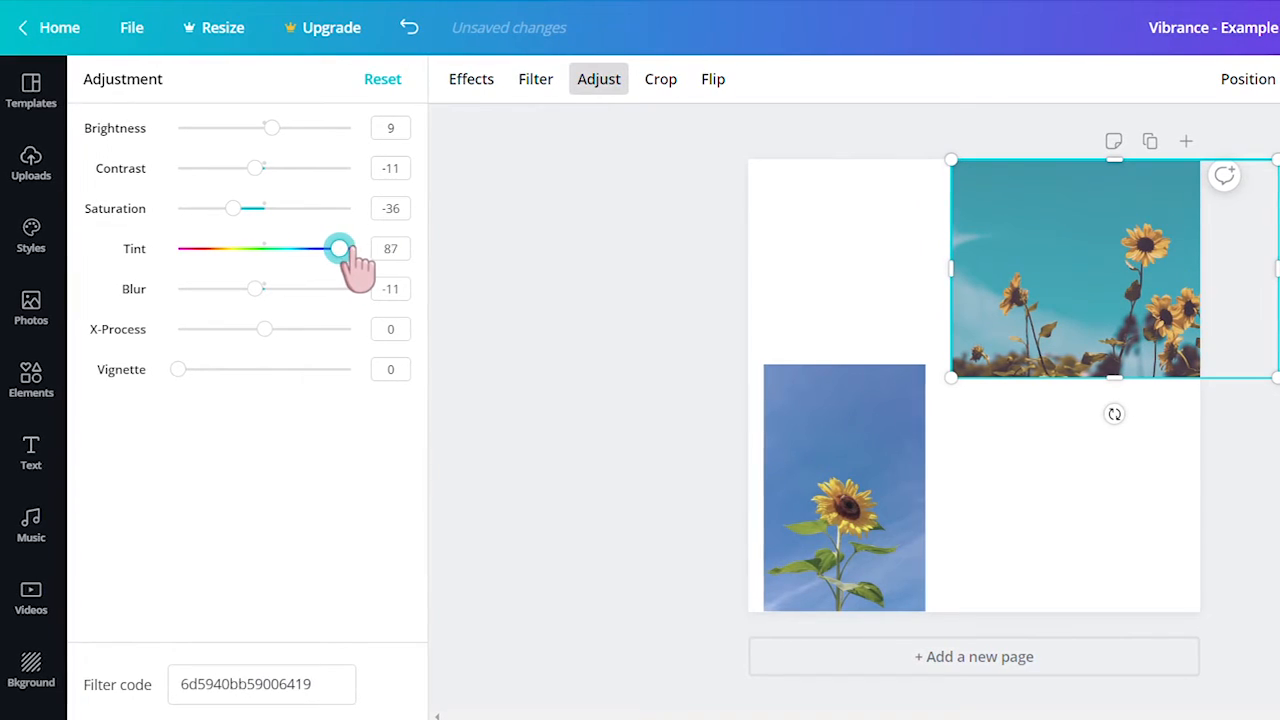
key(Escape)
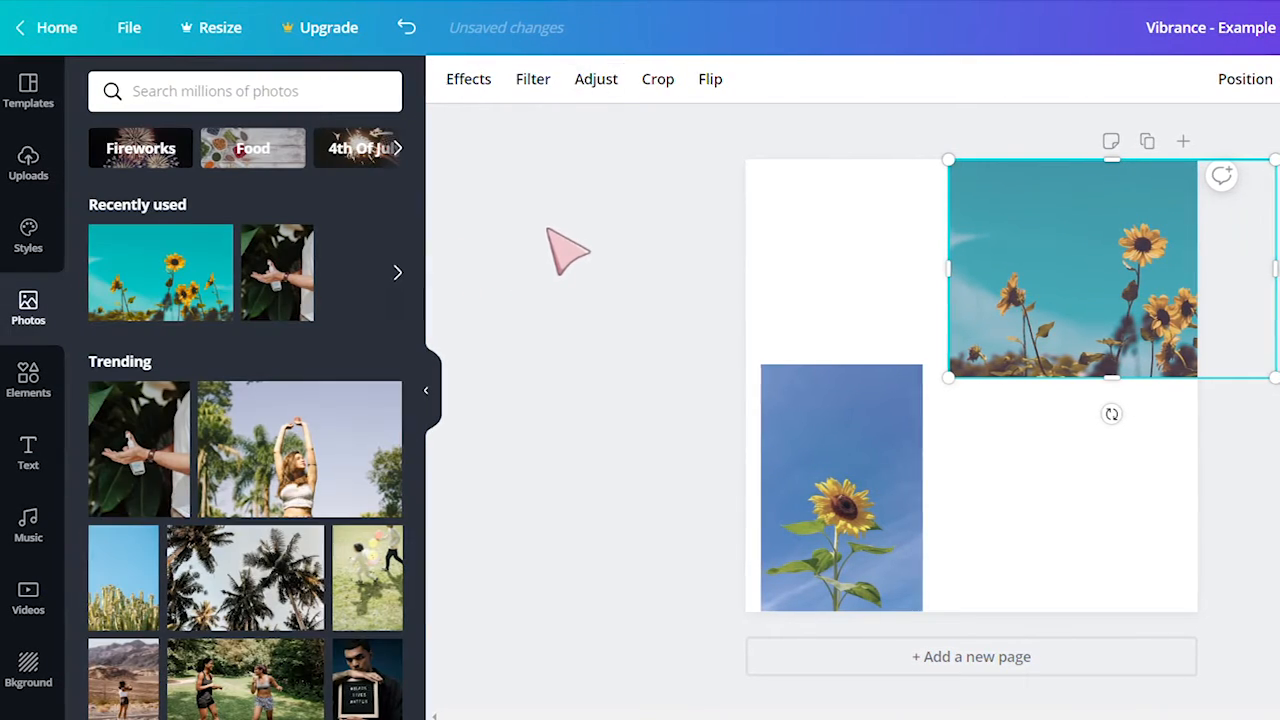
Align the blue-sky sunflower image to the top of the page
click(714, 151)
click(872, 440)
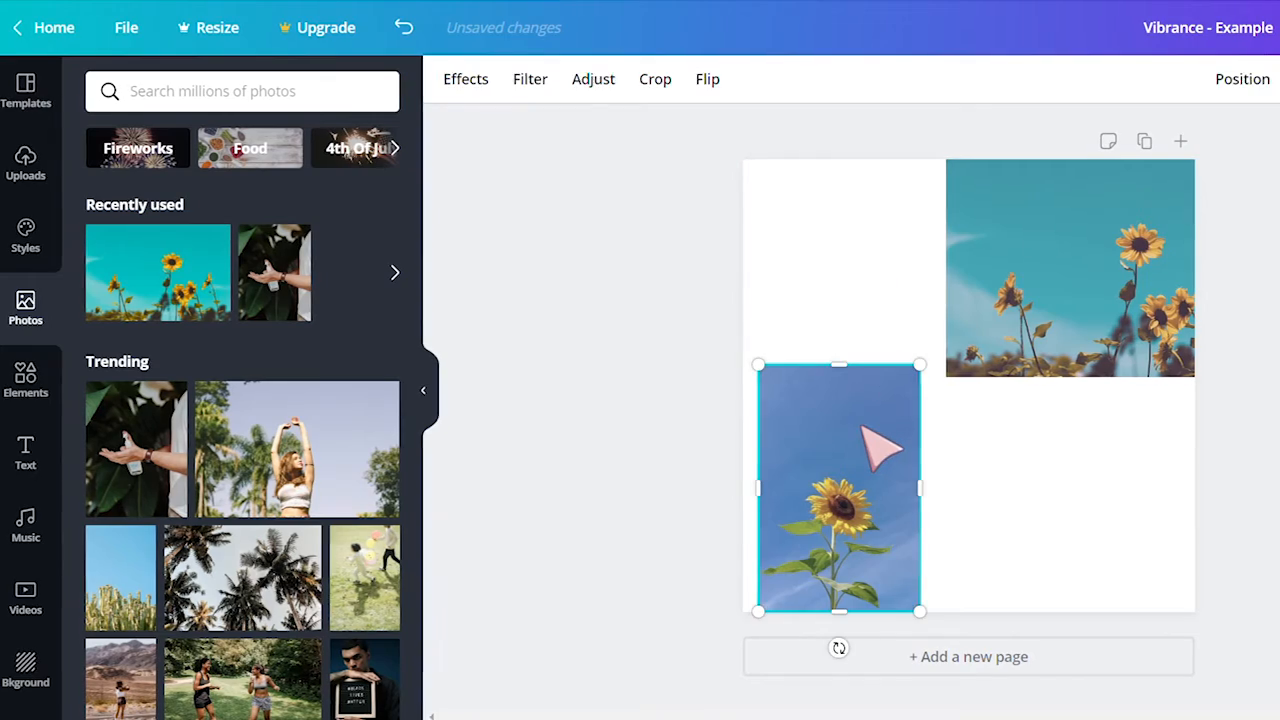
click(1258, 84)
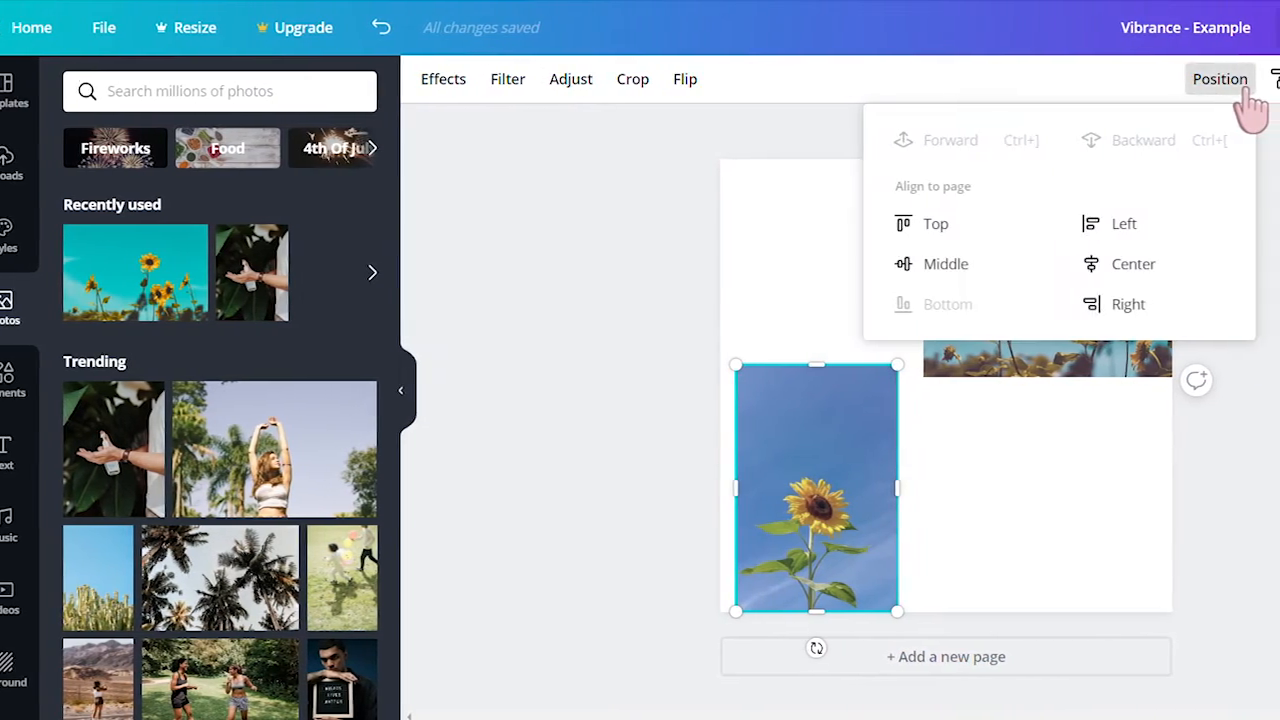
click(906, 226)
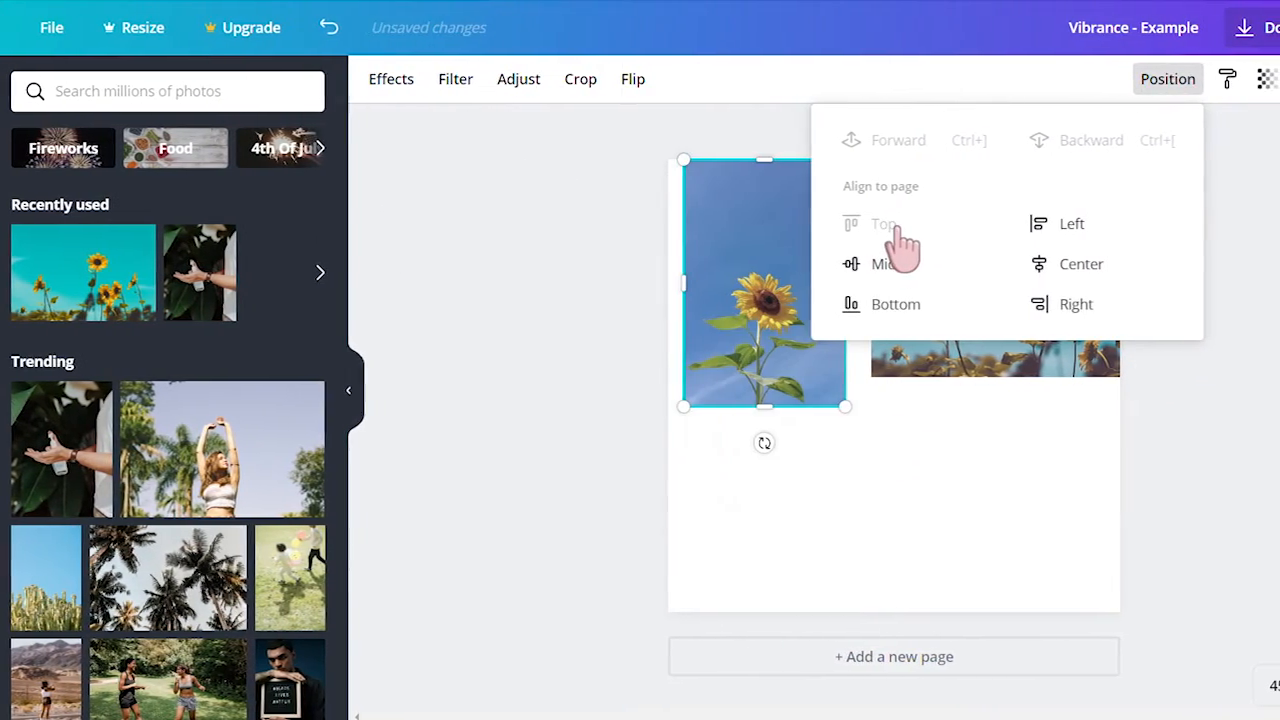
Copy the teal-sky photo's style onto the blue-sky sunflower image
click(1000, 370)
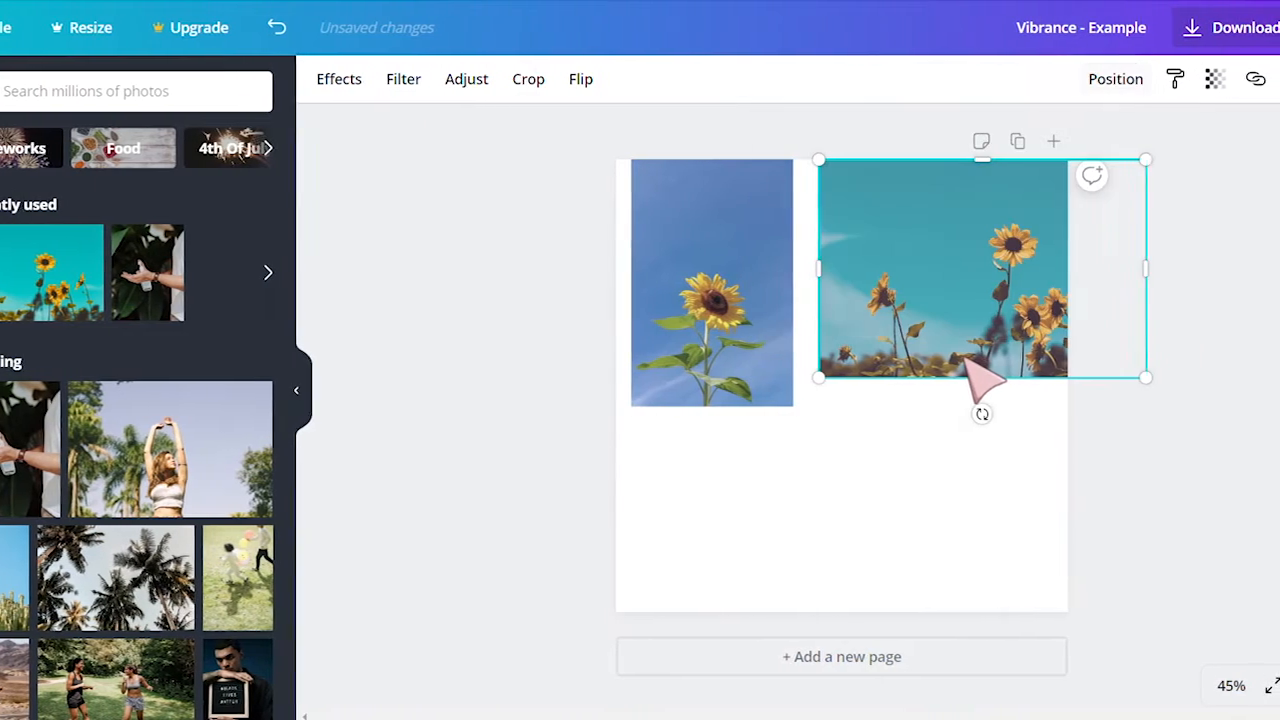
click(1140, 88)
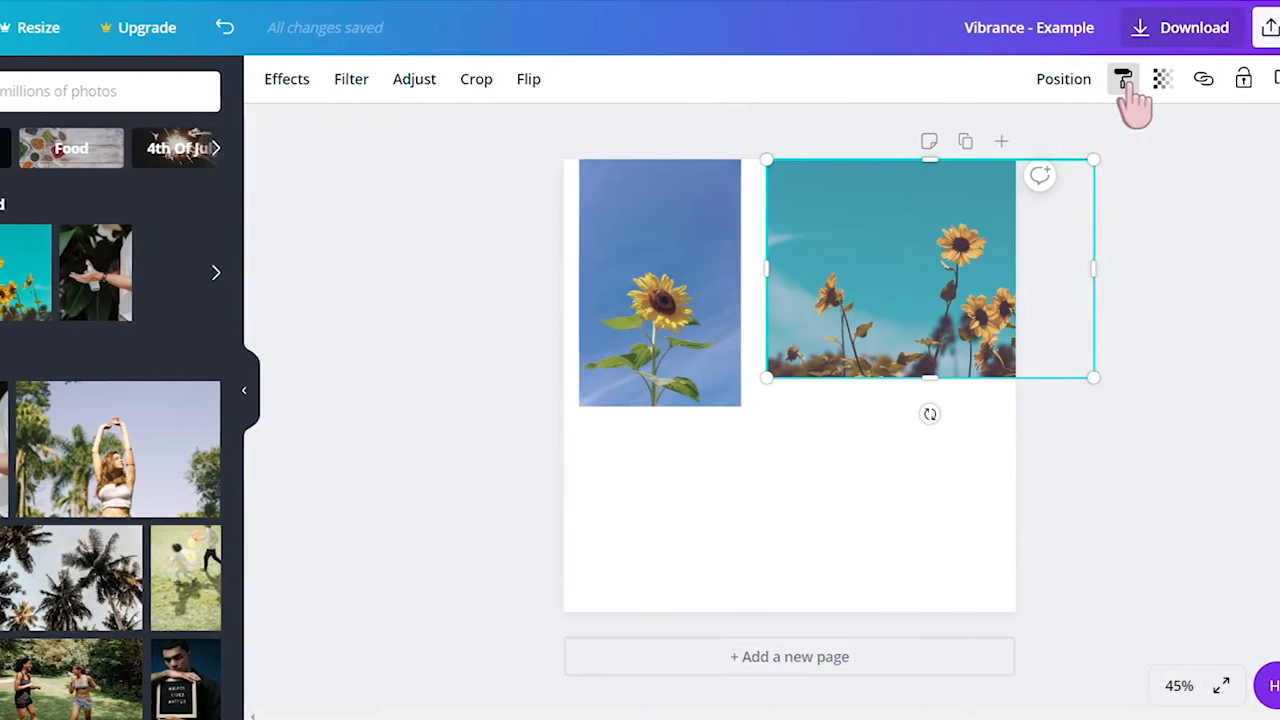
click(690, 265)
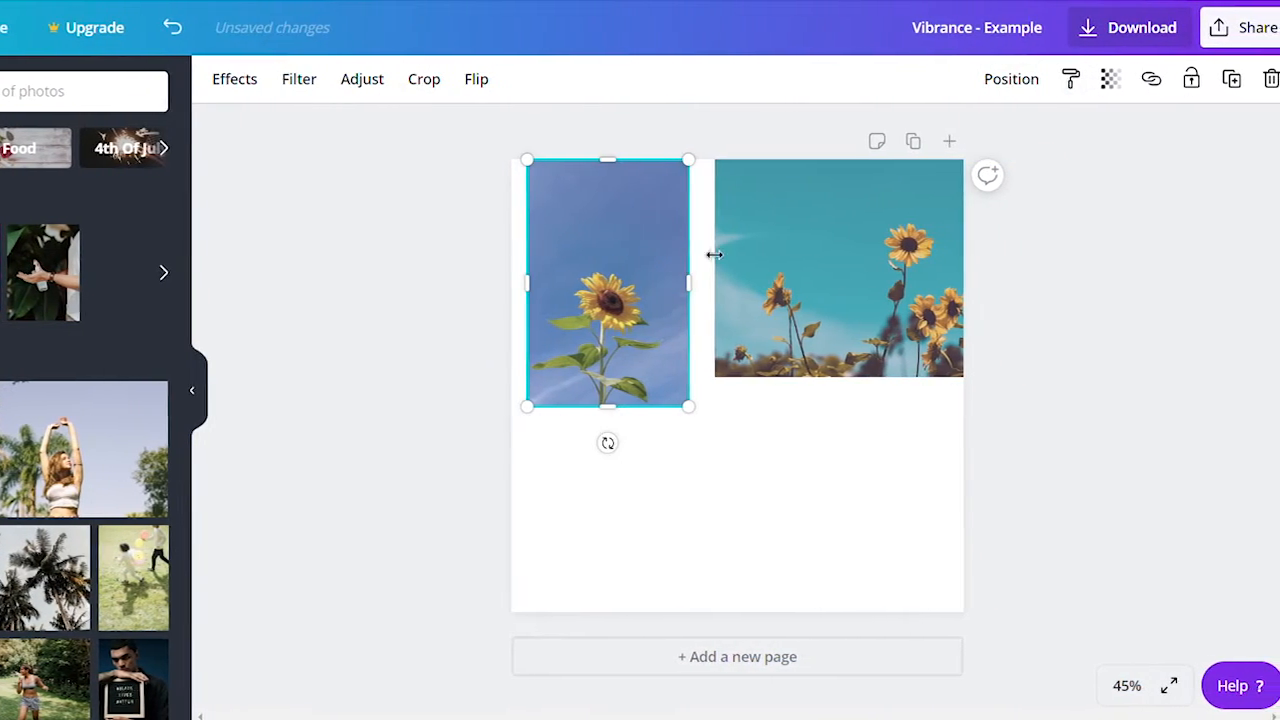
Link the blue-sky sunflower image to youtube.com
click(1136, 84)
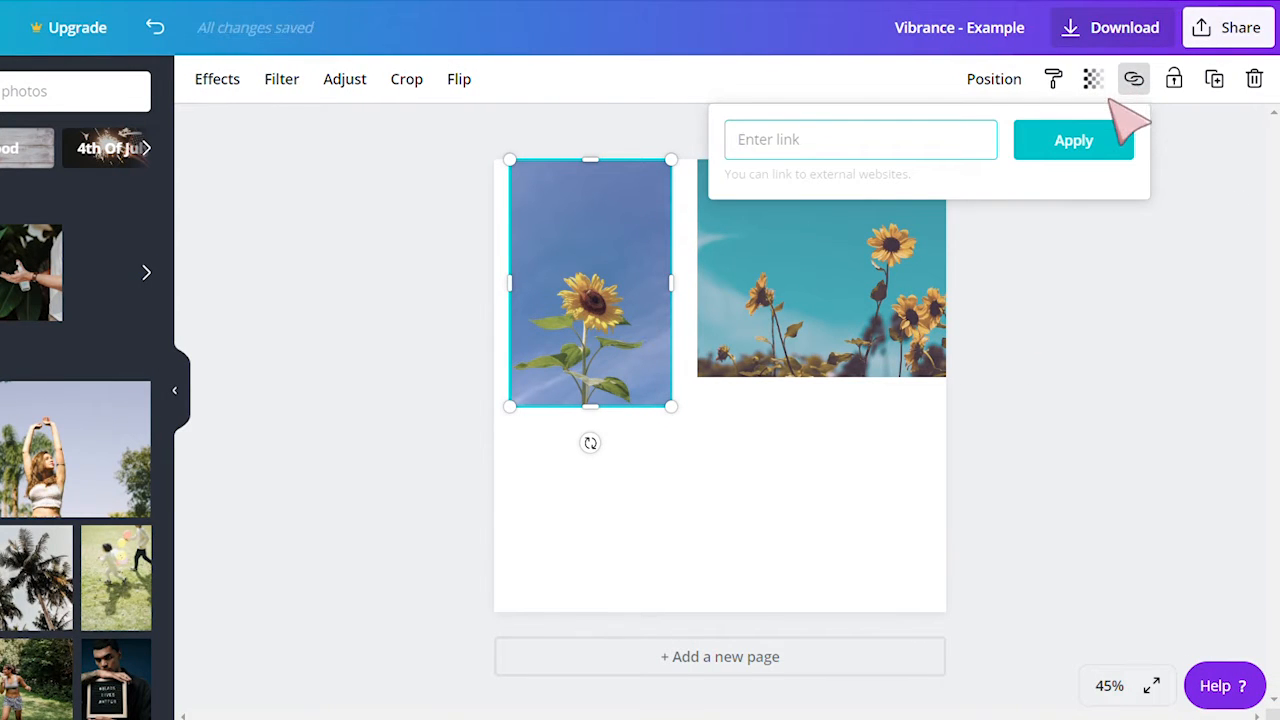
text(youtube.)
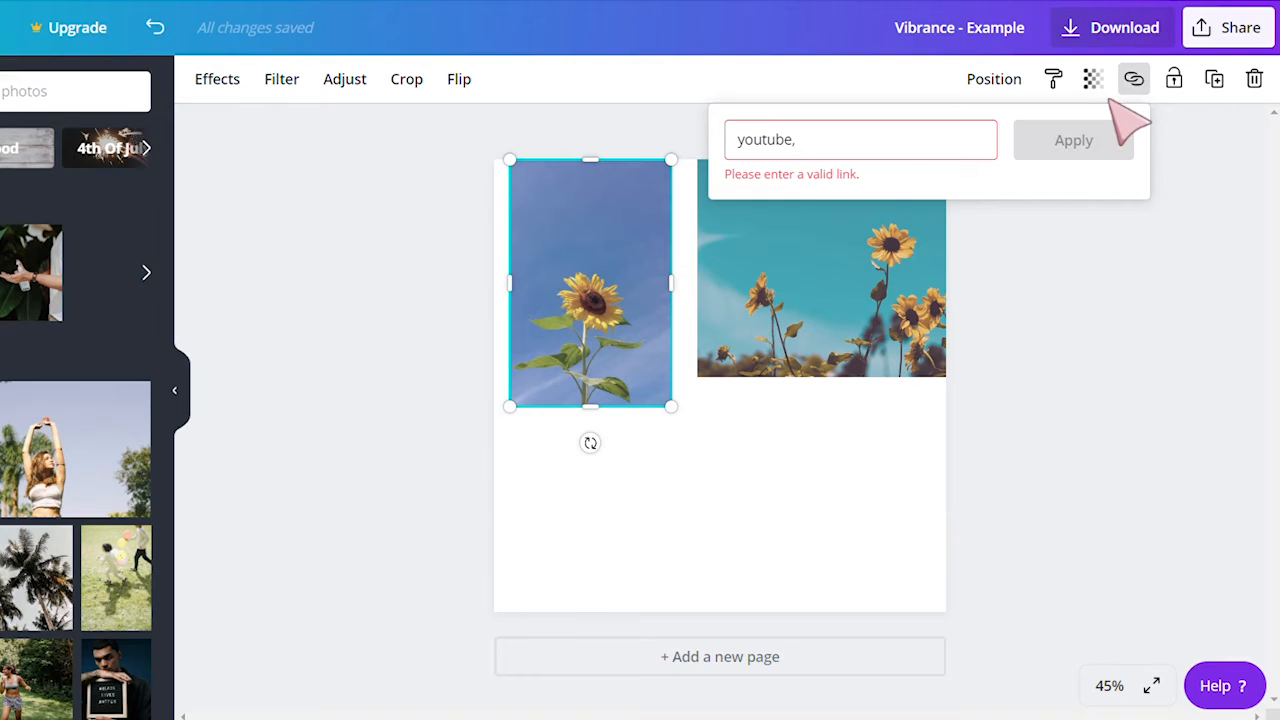
text(com)
key(Return)
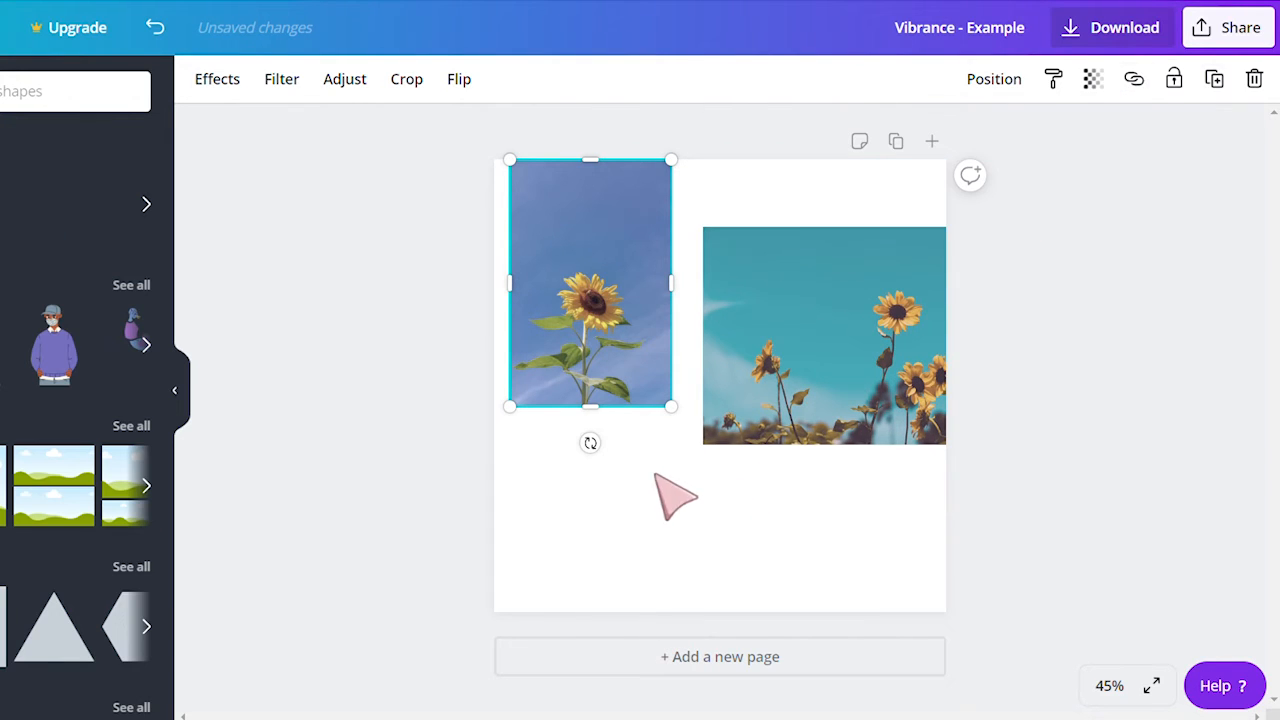
Move the two sunflower photos lower on the page, keeping the blue-sky image higher than the teal-sky one
click(640, 465)
drag(640, 465, 800, 380)
click(700, 549)
click(640, 397)
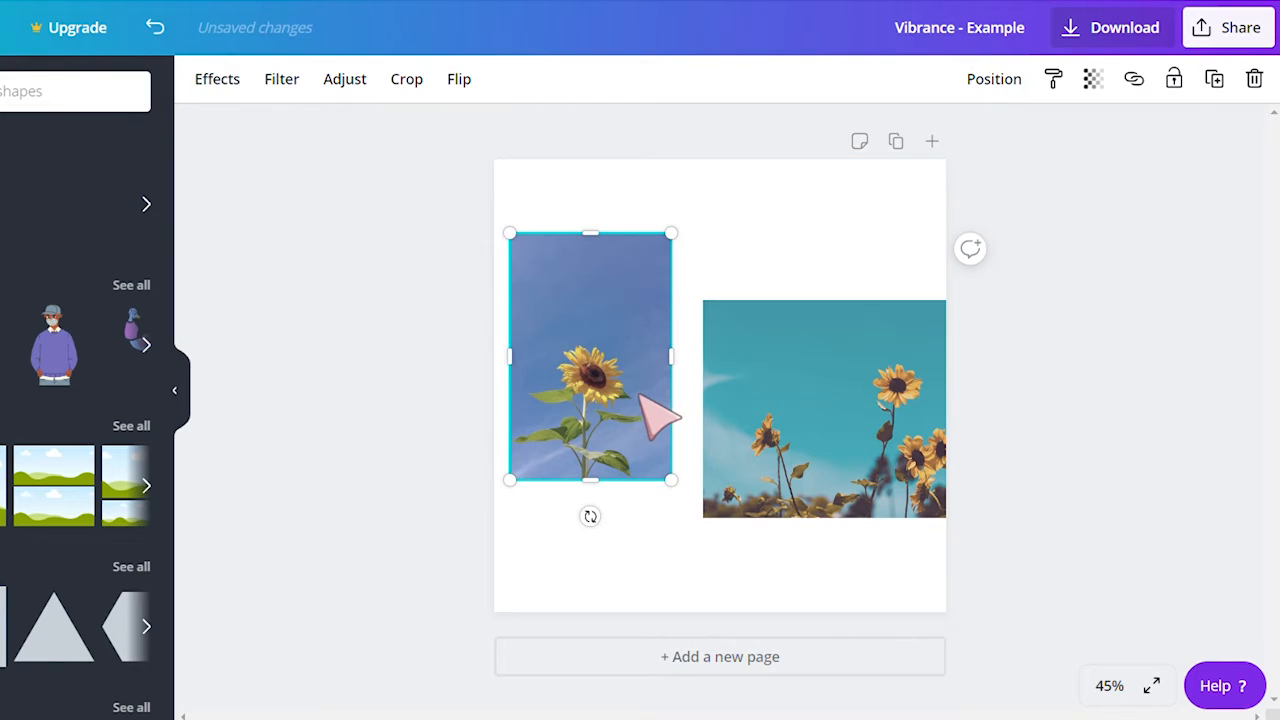
Lock the blue-sky image in place and move the teal-sky photo up near the page's upper-right corner
click(1176, 86)
drag(592, 542, 816, 270)
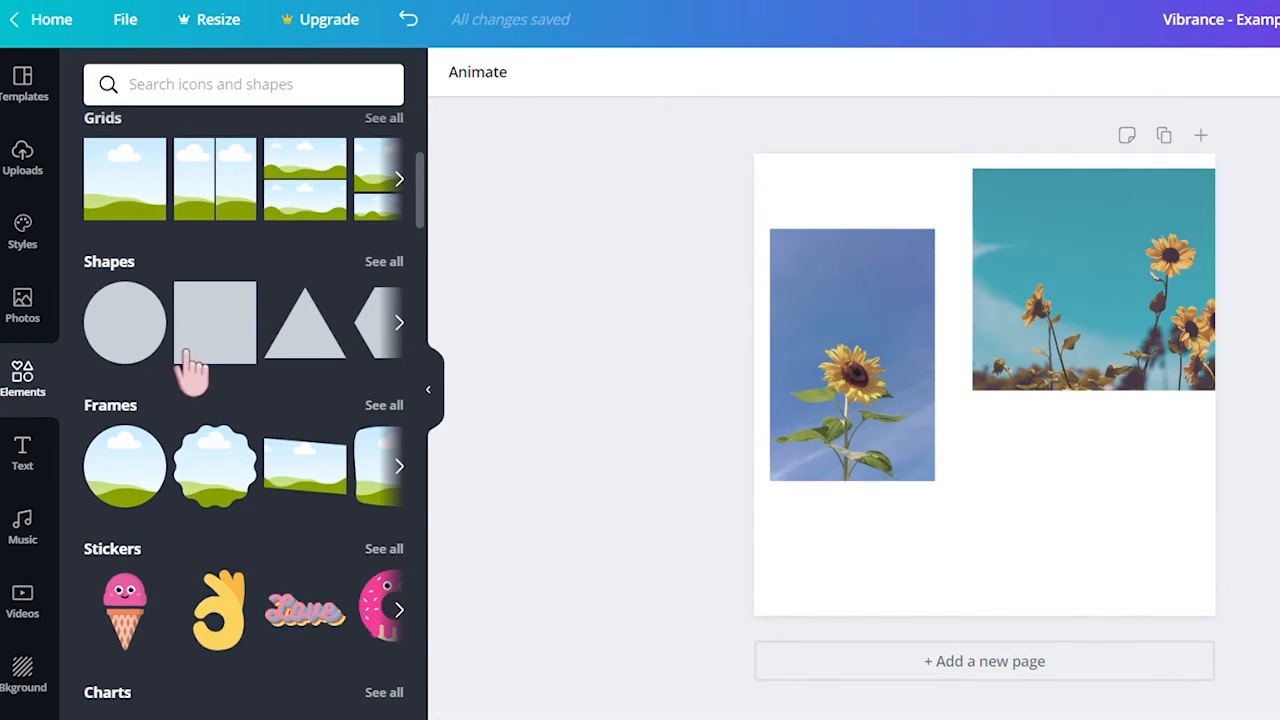
Browse the element library, add a stacked bar chart over the photos and delete it again
scroll(206, 352, down, 2)
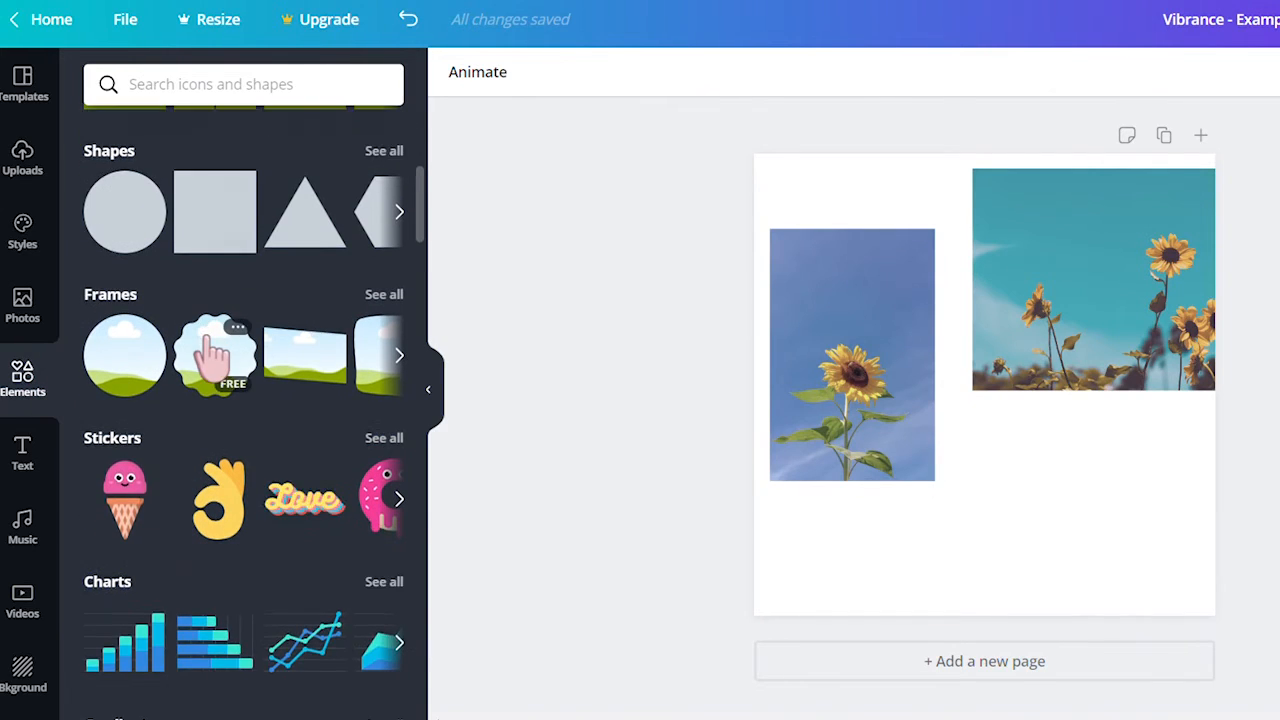
scroll(212, 352, down, 2)
scroll(352, 335, down, 8)
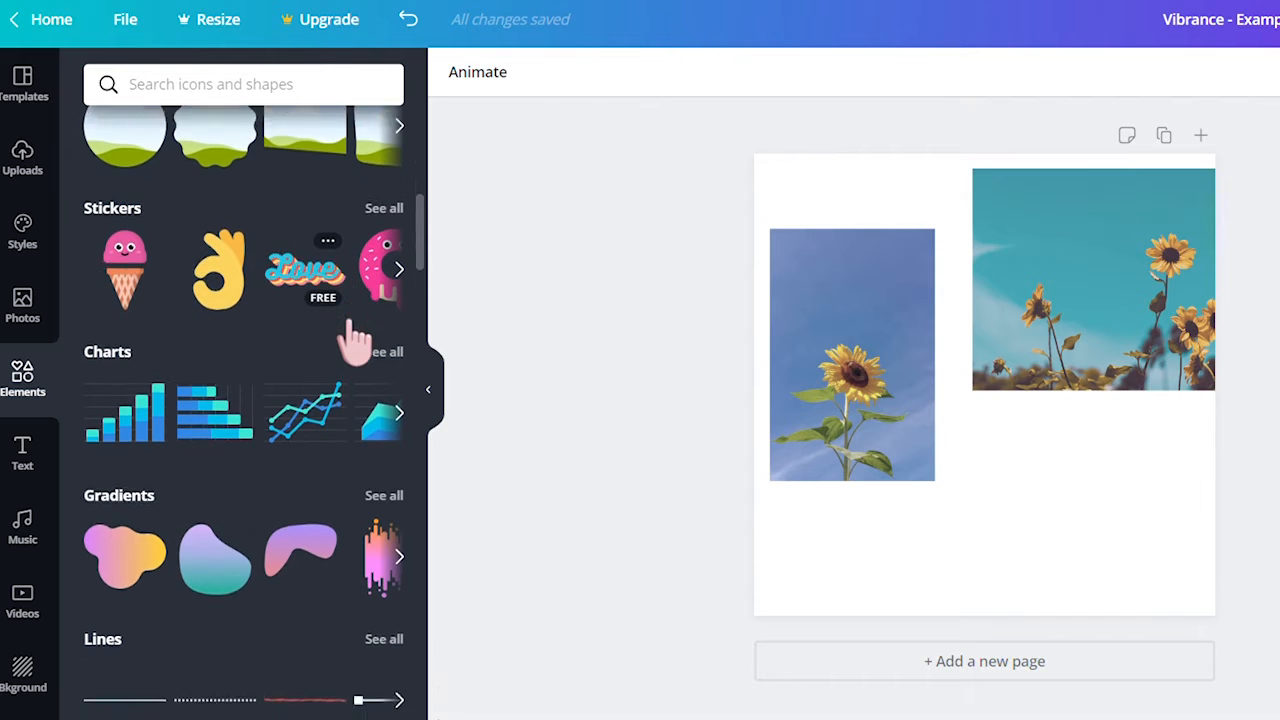
scroll(355, 345, down, 20)
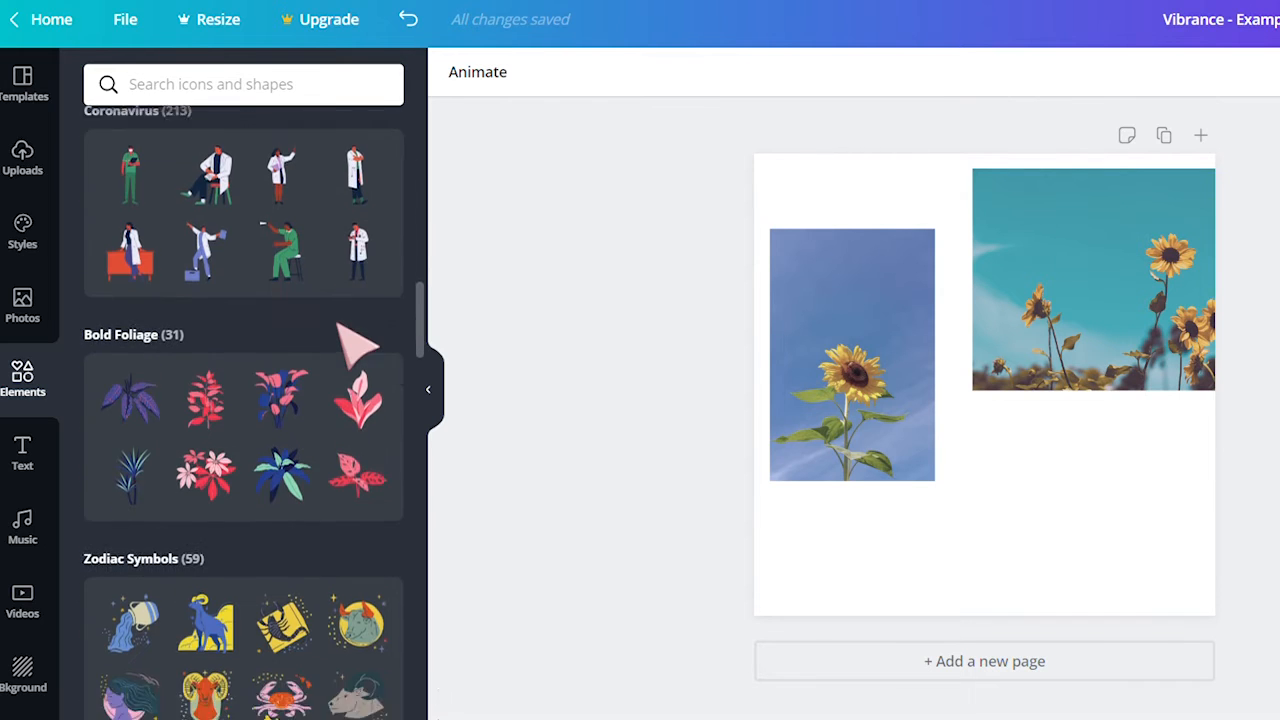
scroll(350, 350, up, 20)
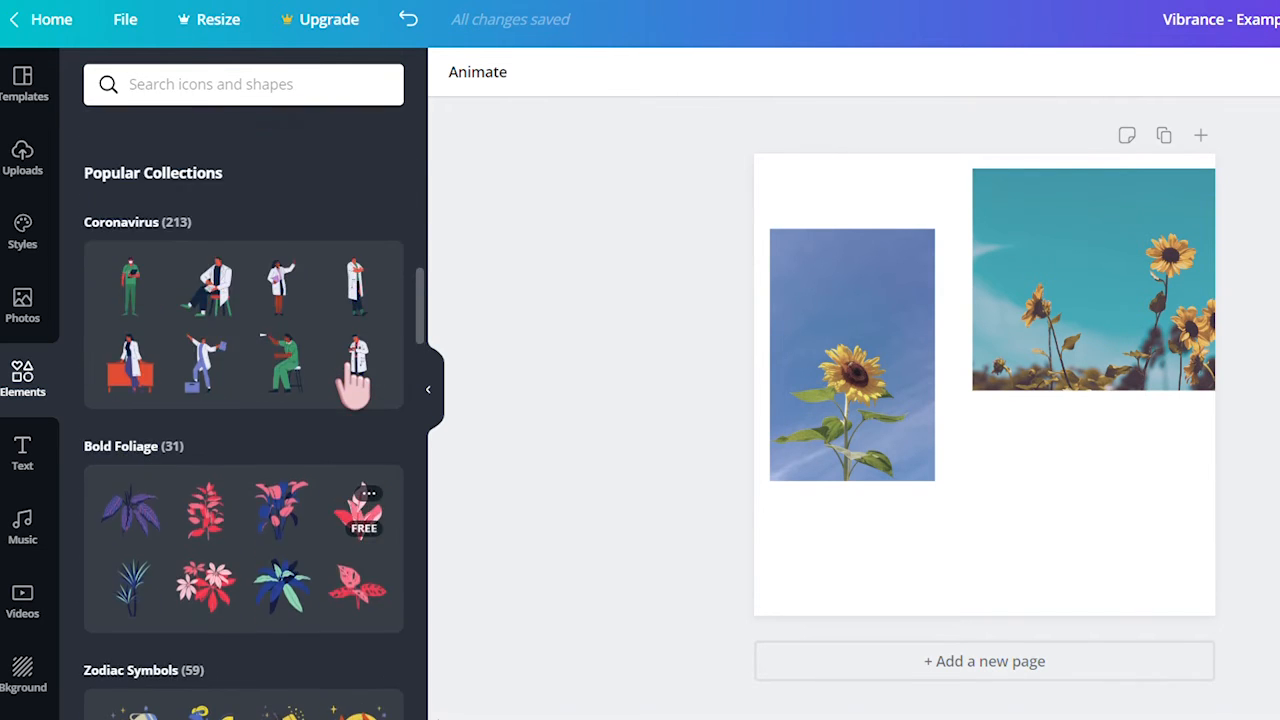
click(150, 352)
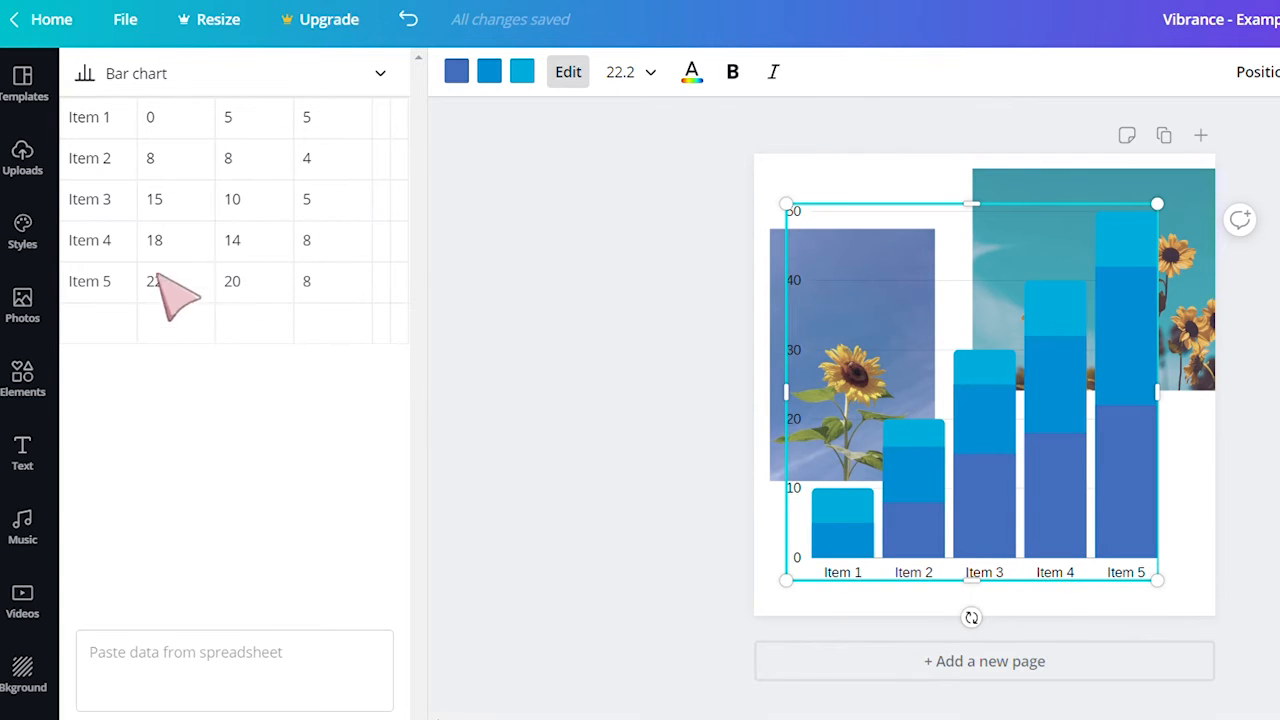
key(Delete)
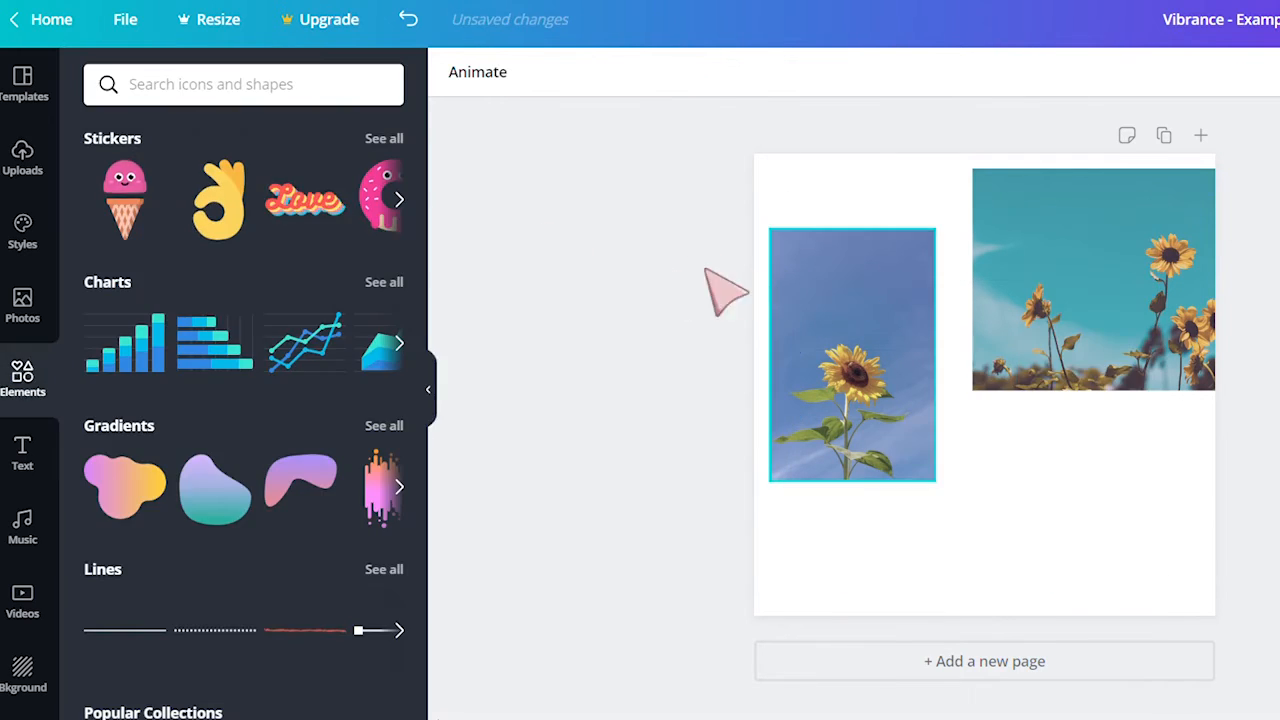
Add a rounded-square frame to the page, fill it with the teal-sky sunflower photo, and resize and move the framed photo lower
scroll(206, 366, up, 7)
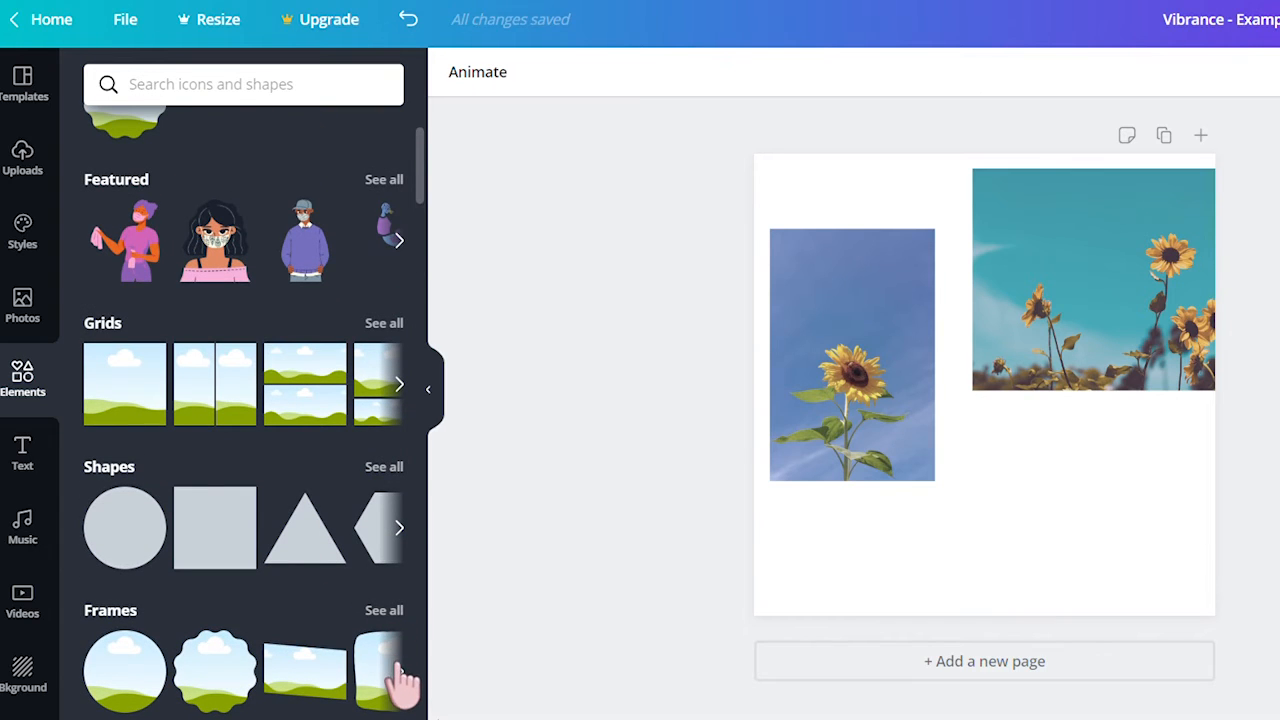
click(399, 672)
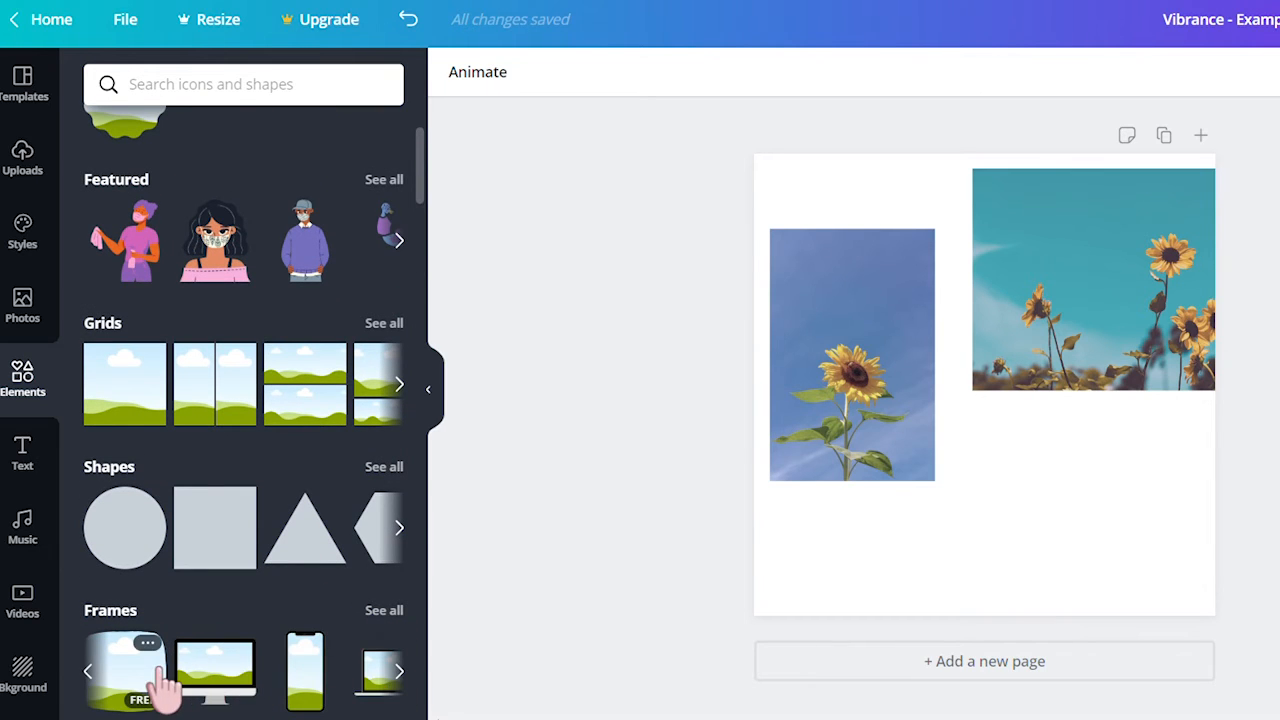
drag(165, 685, 865, 460)
drag(1165, 190, 1066, 329)
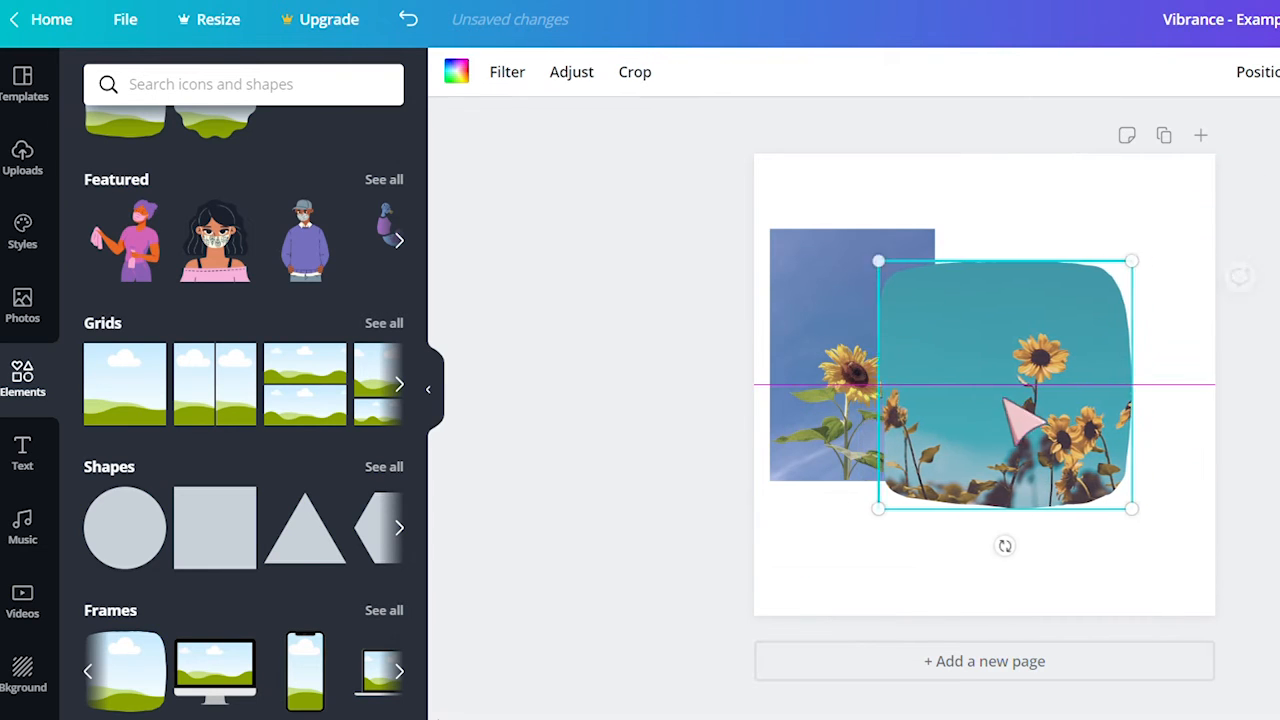
drag(1003, 400, 1050, 438)
drag(1199, 305, 1160, 346)
drag(1071, 433, 1106, 451)
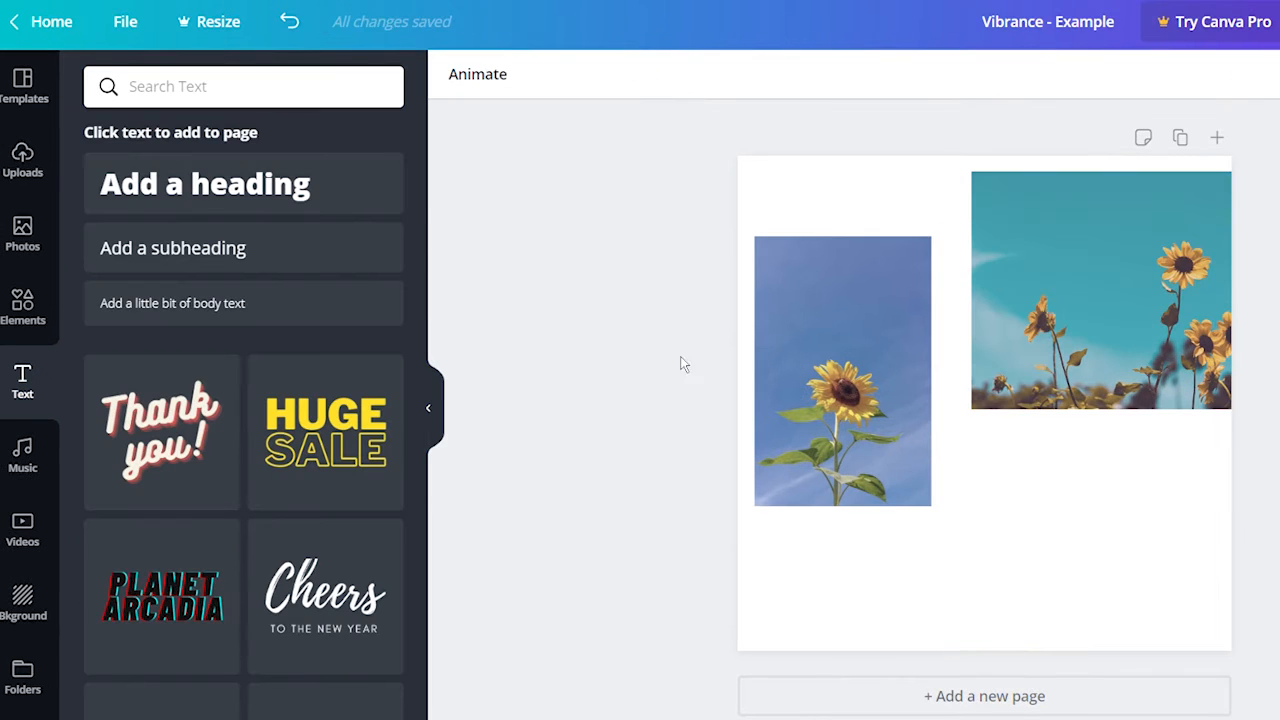
Add a heading reading SUNFLOWER in bold Glacial Indifference
click(340, 200)
click(512, 74)
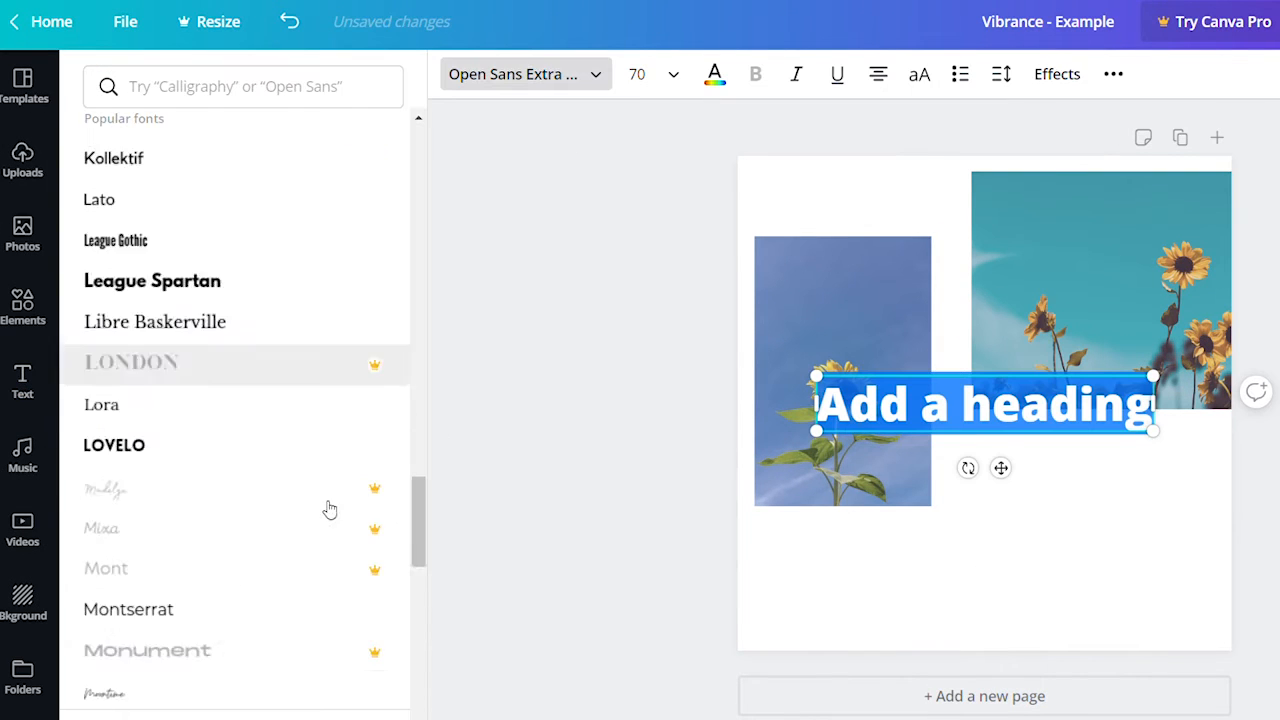
scroll(329, 509, up, 5)
click(277, 228)
text(SUNFLOWER)
key(ctrl+a)
key(ctrl+b)
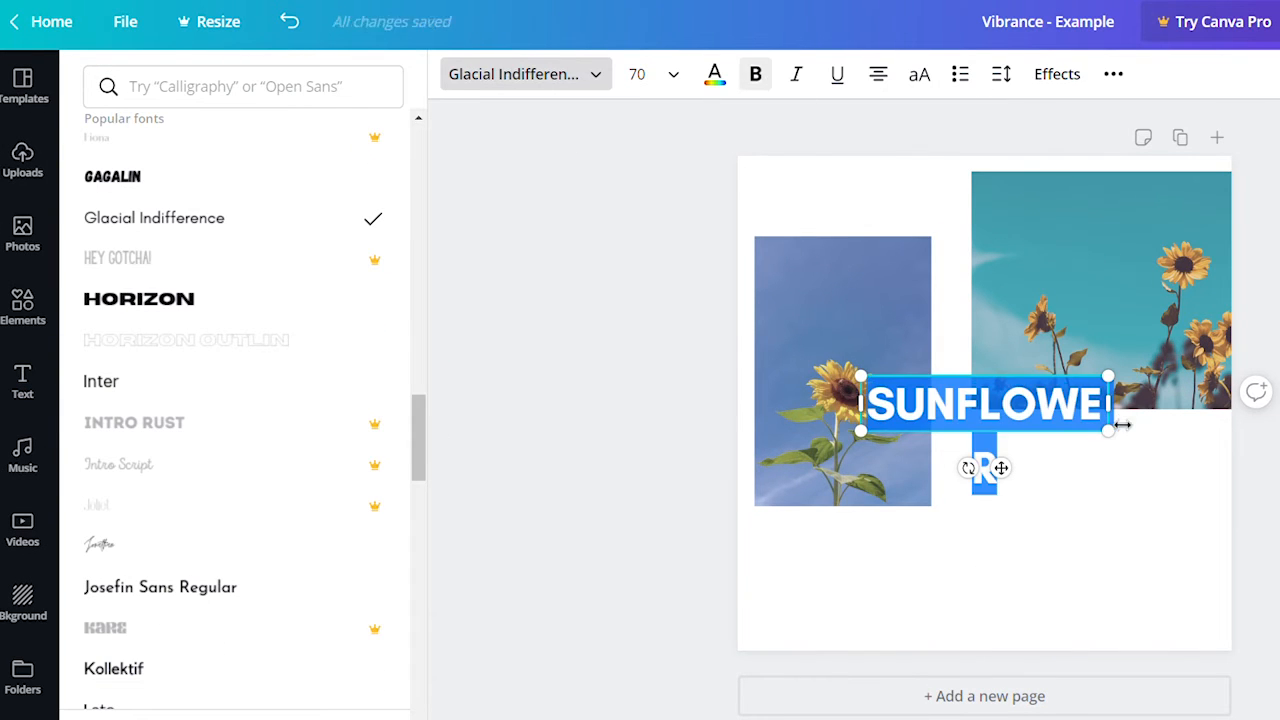
Move the SUNFLOWER heading to the page's lower edge, increase its letter spacing and widen the text box to fit one line
drag(1001, 467, 1078, 644)
click(1001, 74)
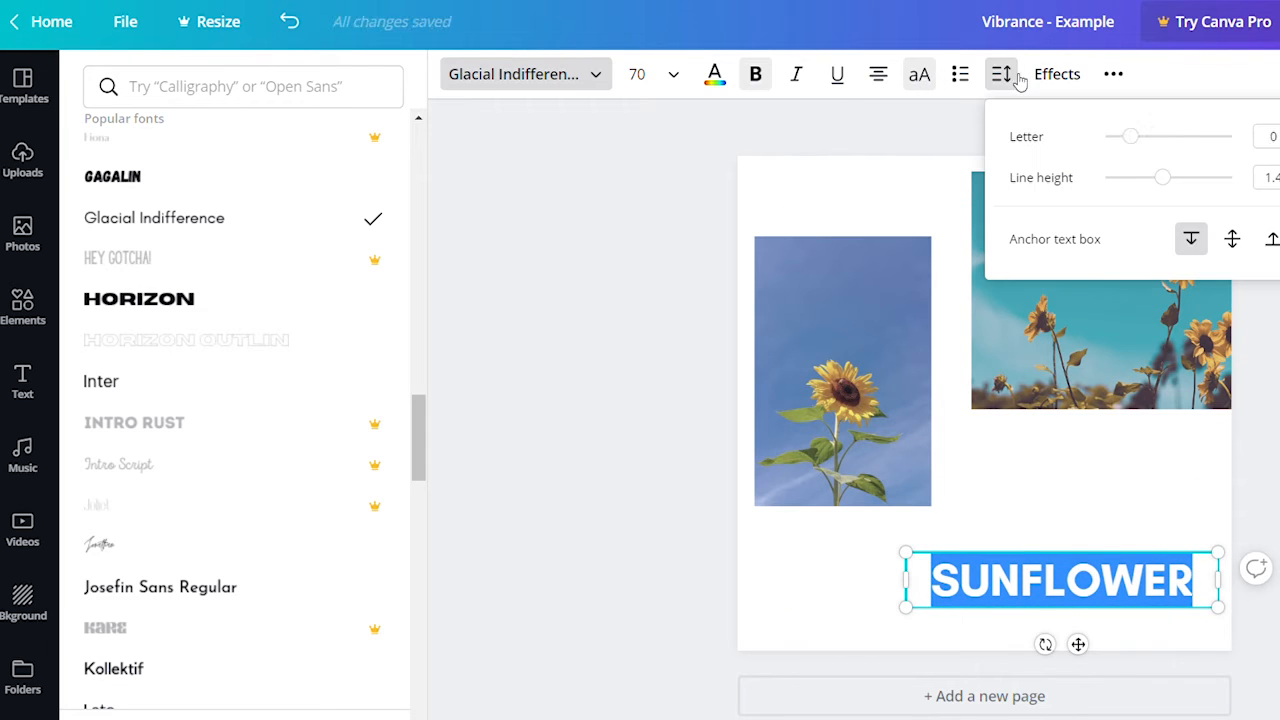
drag(1134, 134, 1177, 134)
drag(909, 611, 811, 626)
drag(1165, 577, 1180, 606)
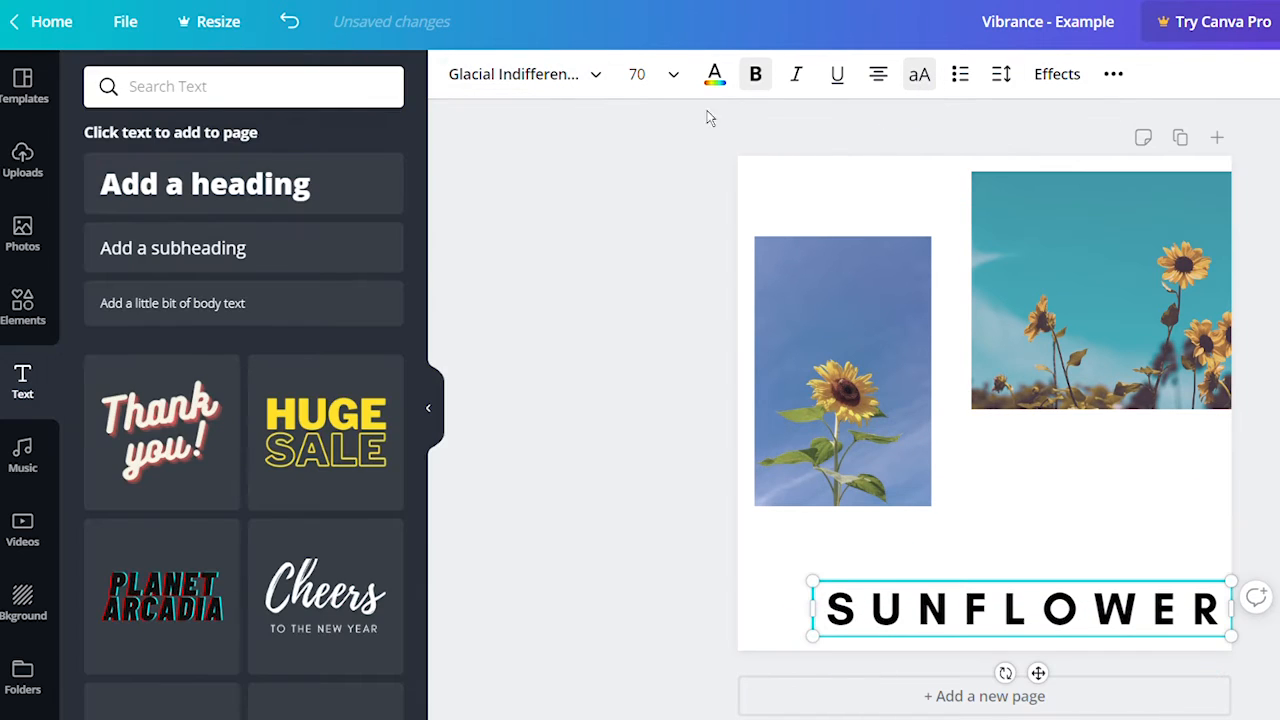
Recolour the SUNFLOWER heading with the custom blue #89a6d1
click(714, 74)
click(105, 182)
click(190, 245)
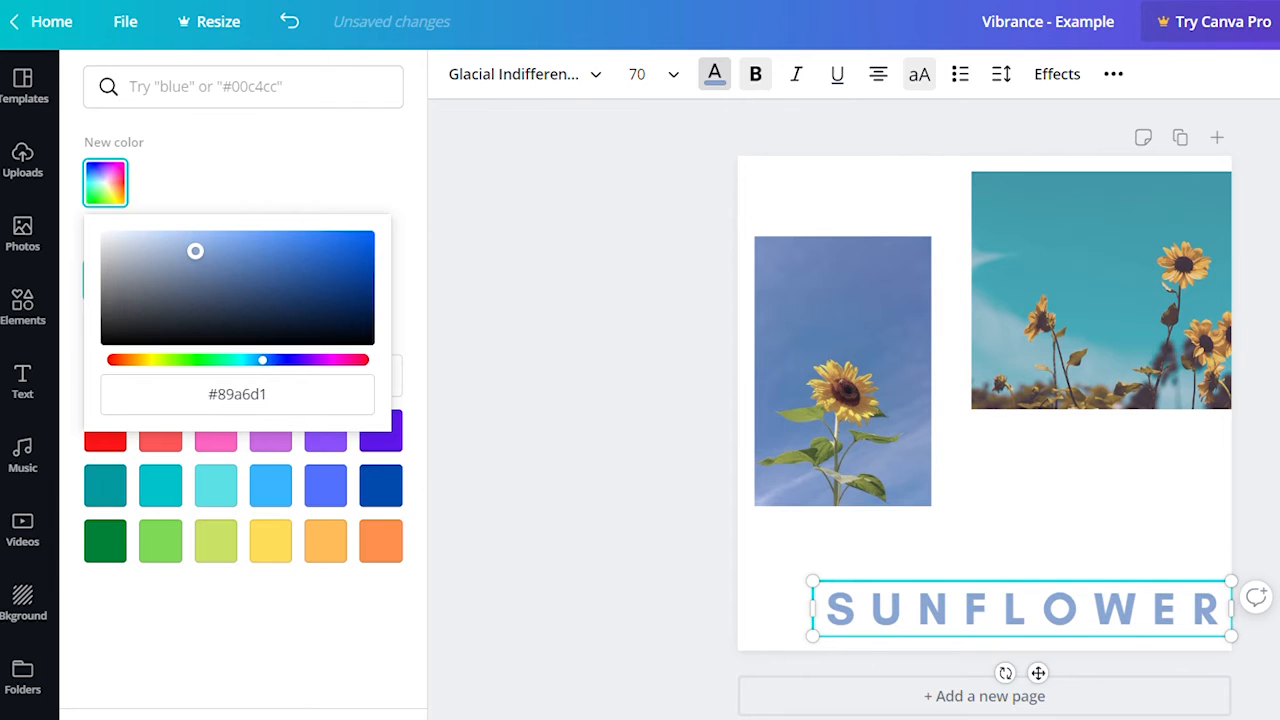
click(592, 406)
Apply the Splice text effect to the SUNFLOWER heading
click(1180, 621)
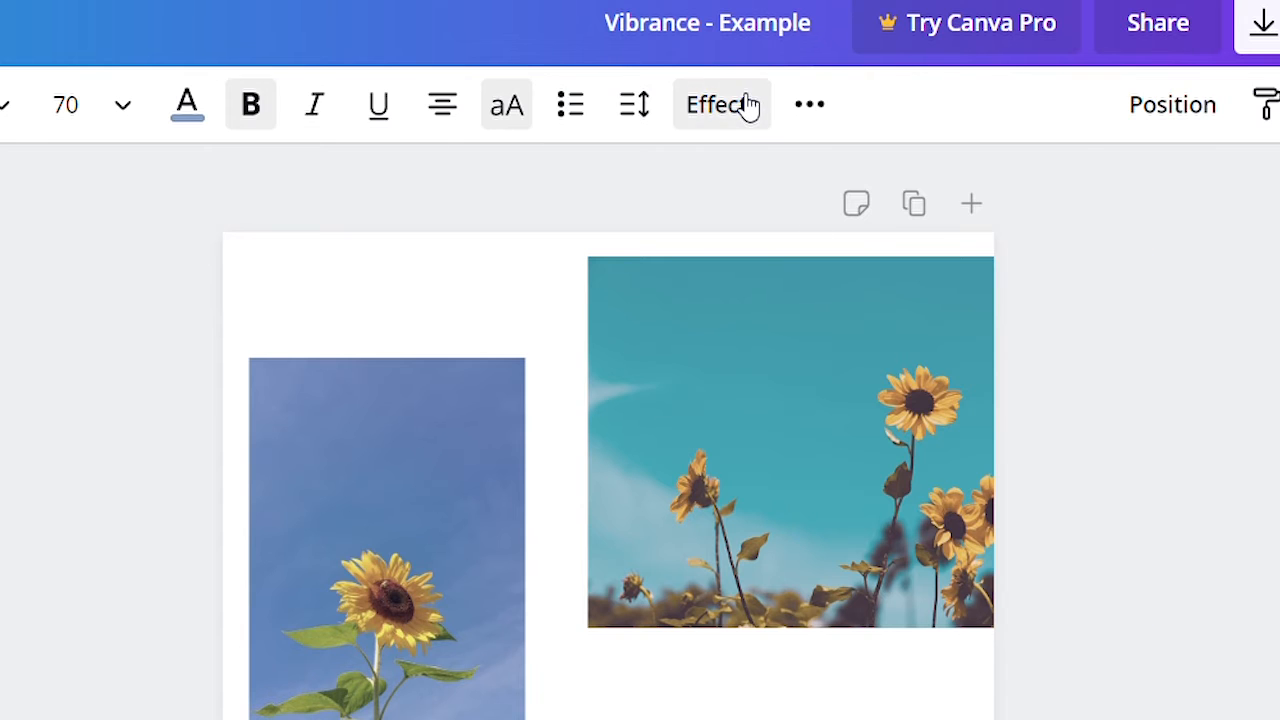
click(748, 106)
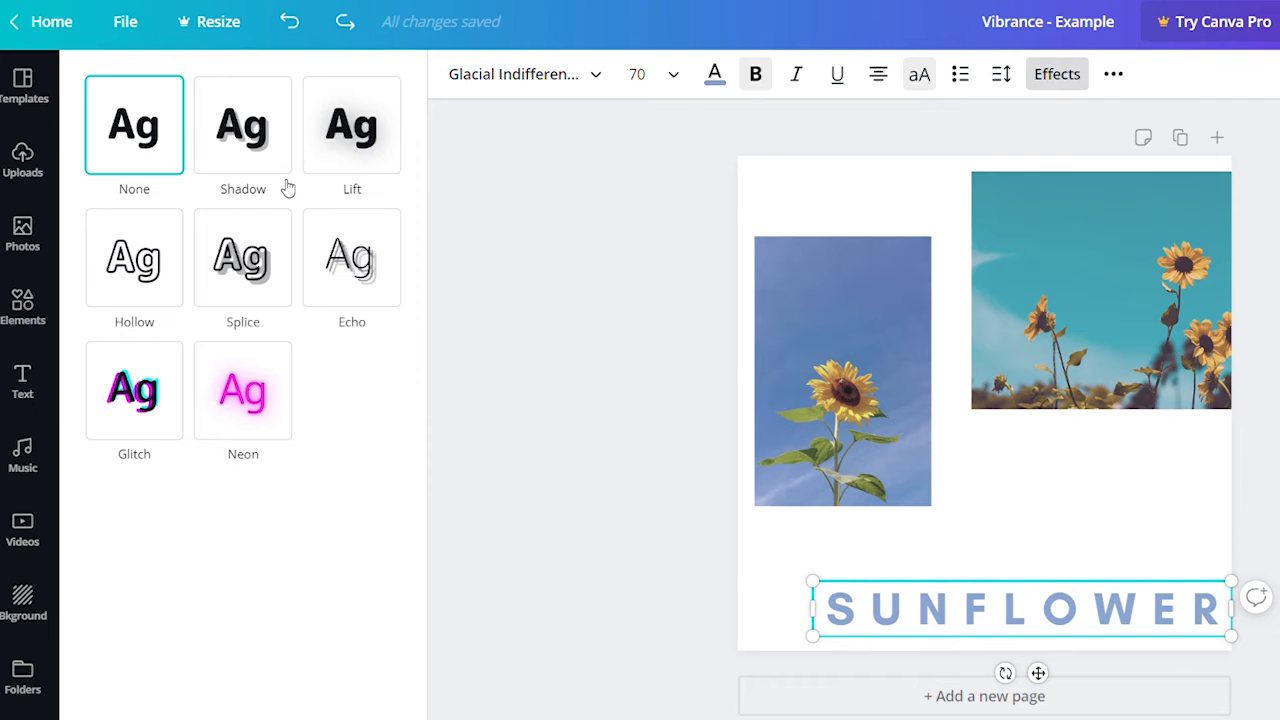
click(236, 278)
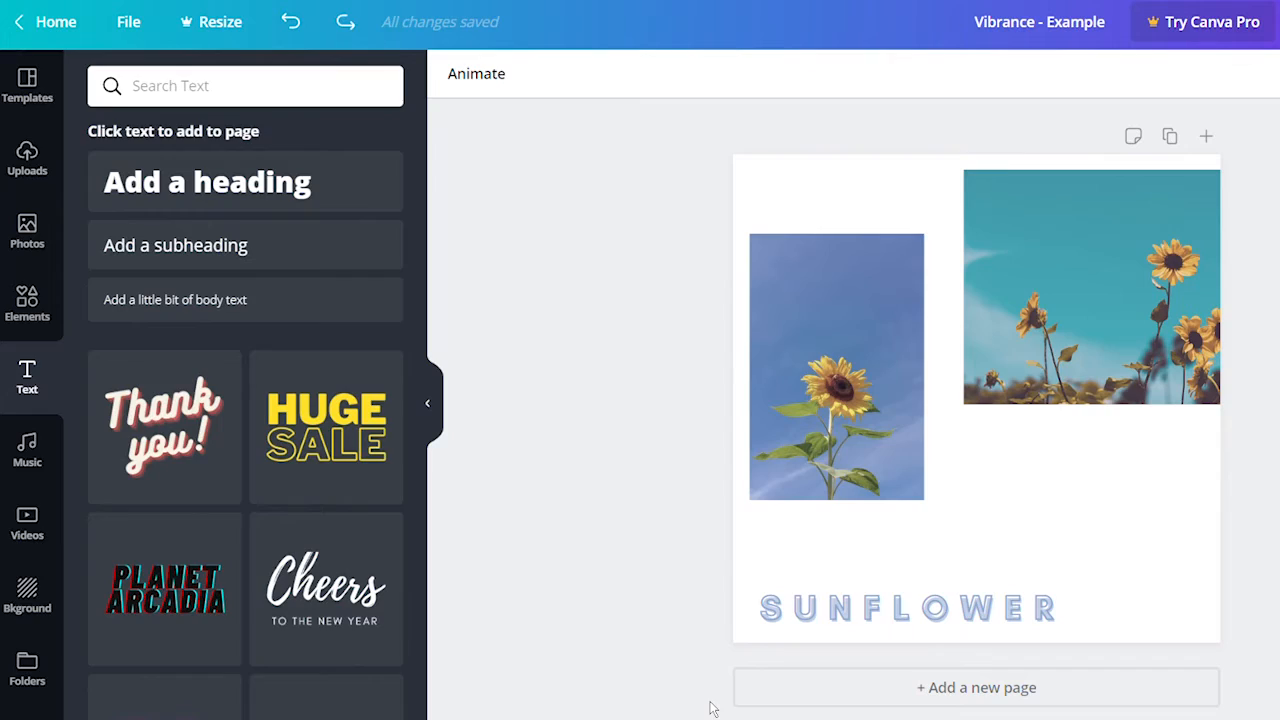
Place the 0:19 video of sunflowers by a window beneath the teal-sky photo and crop it to fit the page
click(27, 523)
drag(166, 197, 1120, 480)
double_click(1120, 480)
drag(1240, 414, 1214, 434)
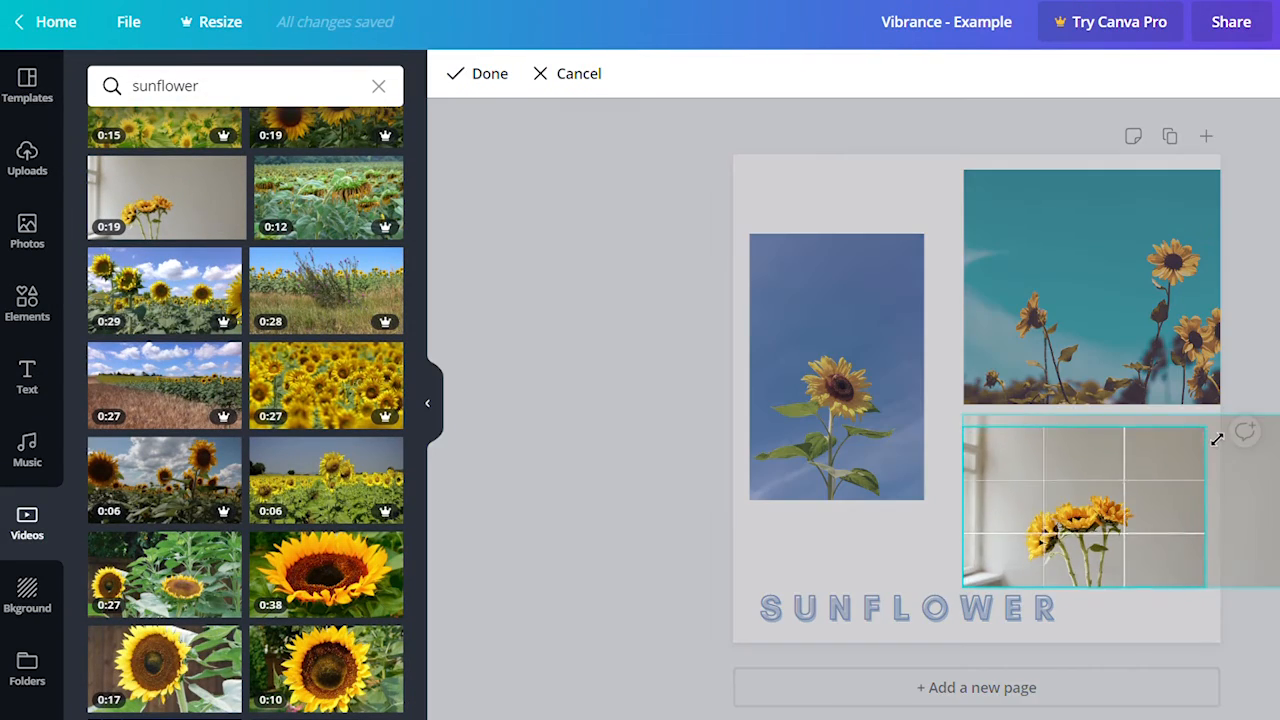
click(1246, 437)
Scale down the sunflower video, crop its lower edge and position it just below the teal-sky photo
click(1132, 524)
drag(1206, 580, 1196, 567)
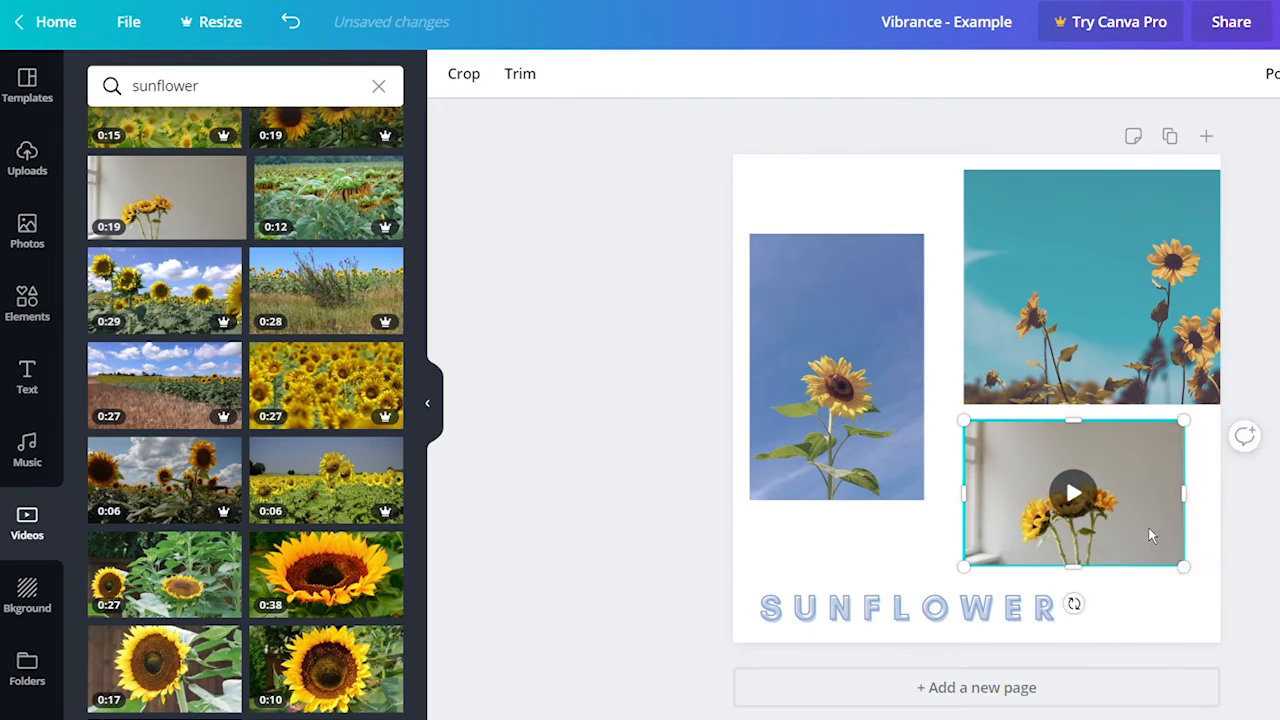
drag(1100, 500, 1077, 500)
drag(1077, 567, 1077, 557)
mouse_move(1163, 491)
mouse_down()
mouse_move(1221, 494)
mouse_move(1147, 504)
mouse_up()
click(1221, 494)
drag(942, 561, 951, 555)
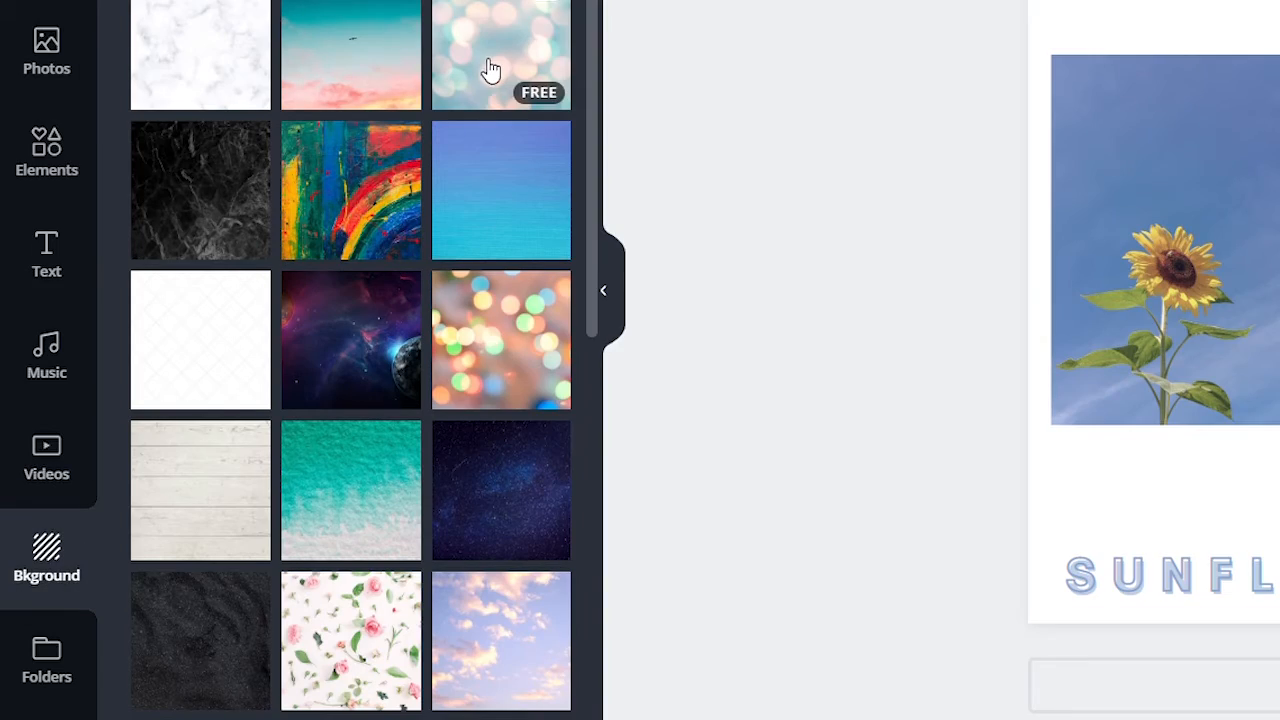
Try the pastel bokeh and teal wave backgrounds, then apply a cream textured background from further down the library
click(486, 71)
click(386, 460)
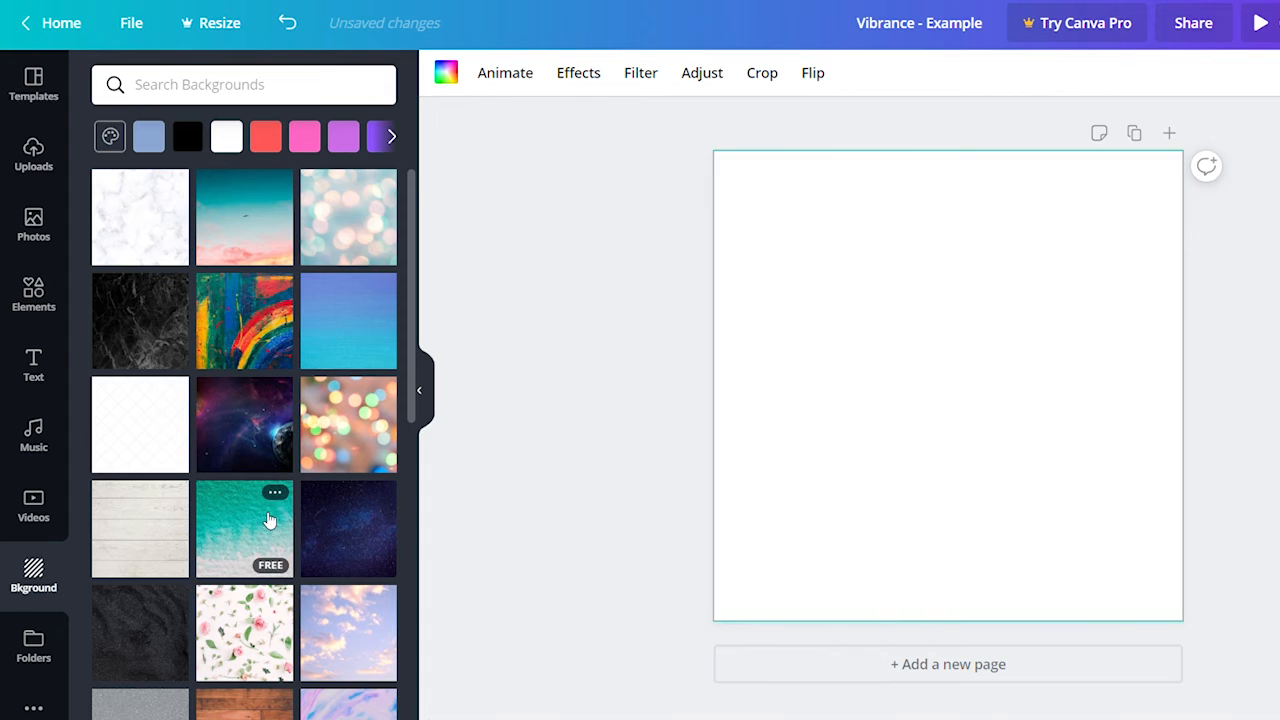
scroll(367, 397, down, 2)
scroll(258, 465, down, 2)
scroll(143, 451, down, 3)
click(357, 400)
scroll(357, 400, up, 6)
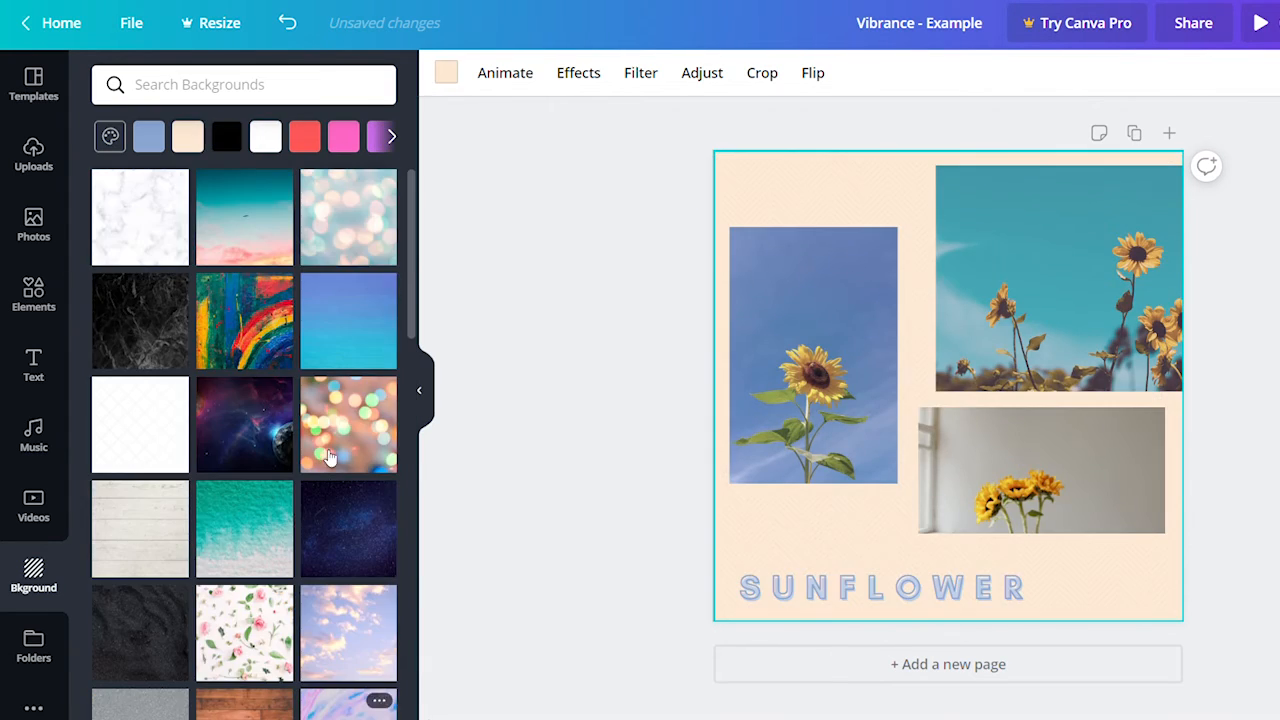
Replace the page background with a solid custom off-white, #eef3f4
click(118, 145)
drag(137, 243, 105, 195)
drag(111, 311, 200, 318)
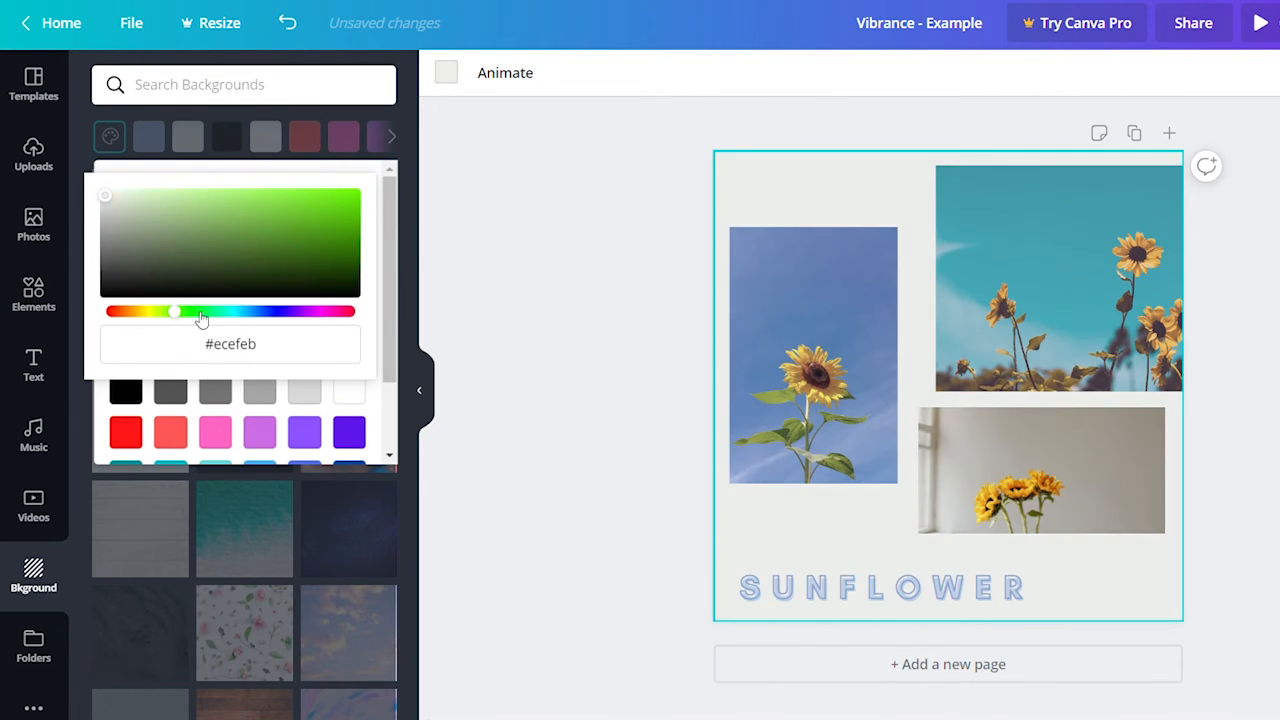
drag(118, 204, 114, 206)
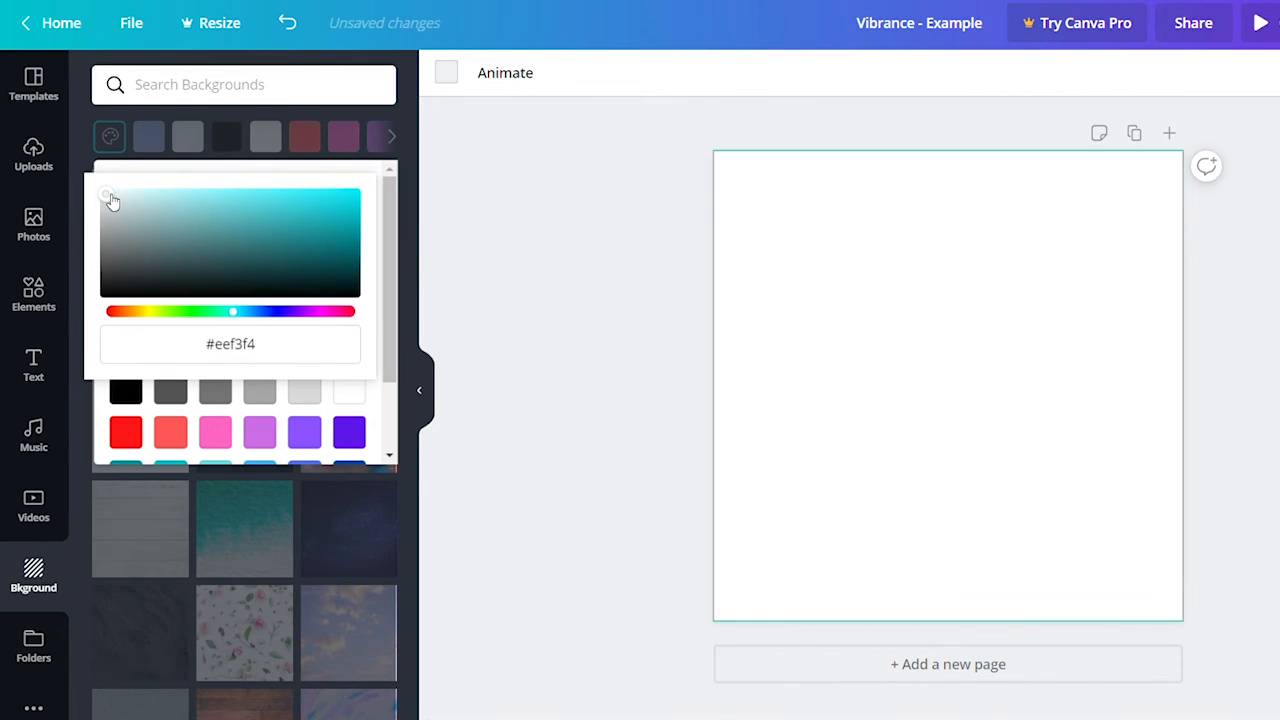
click(295, 118)
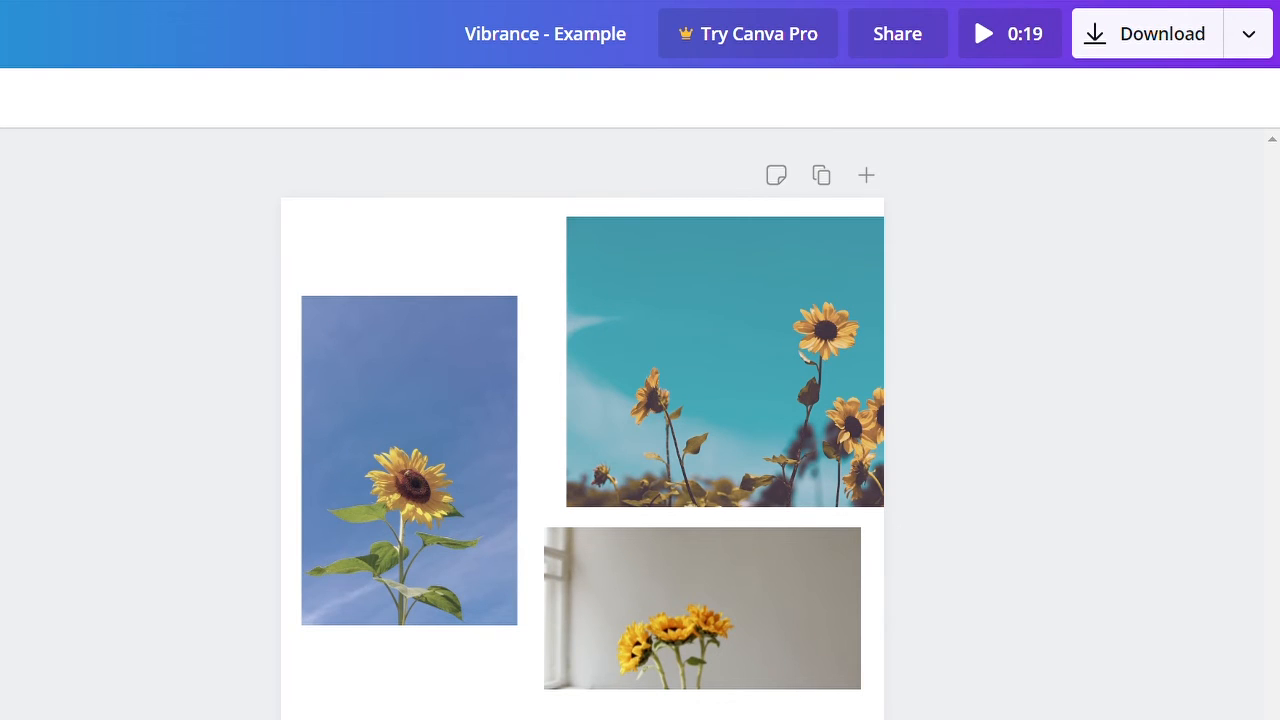
Download the design as a GIF
click(1155, 40)
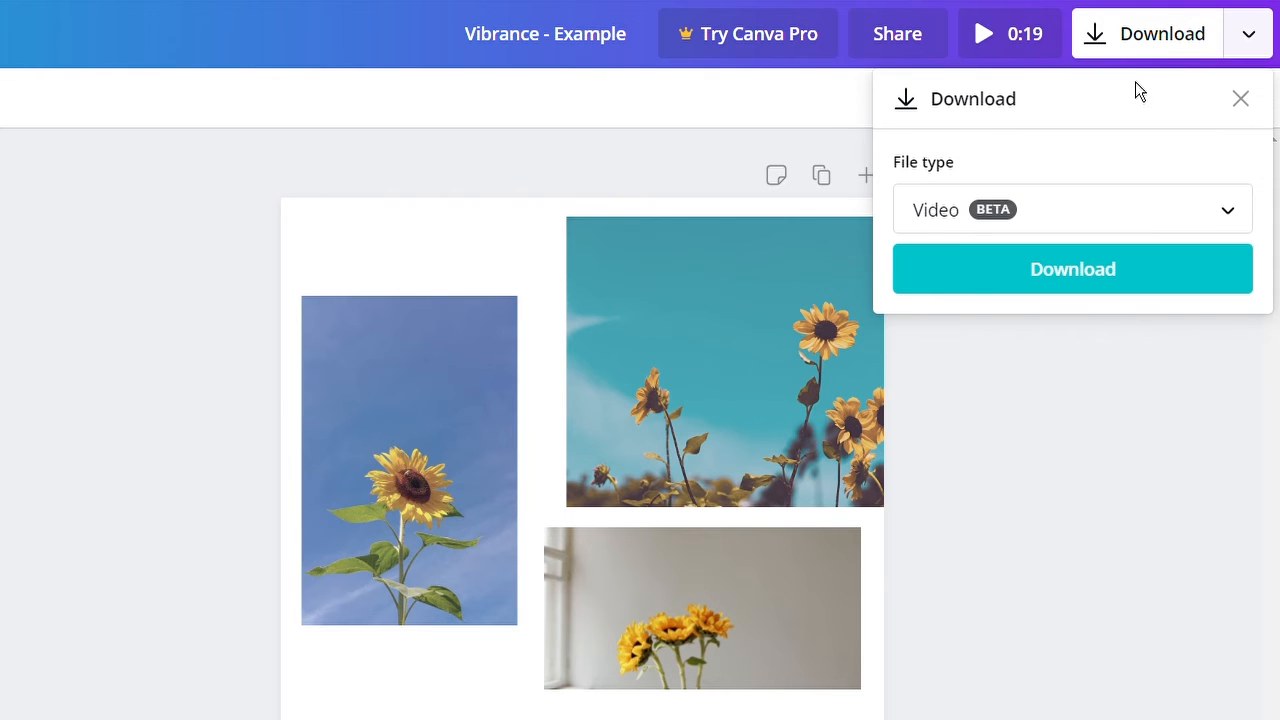
click(1063, 210)
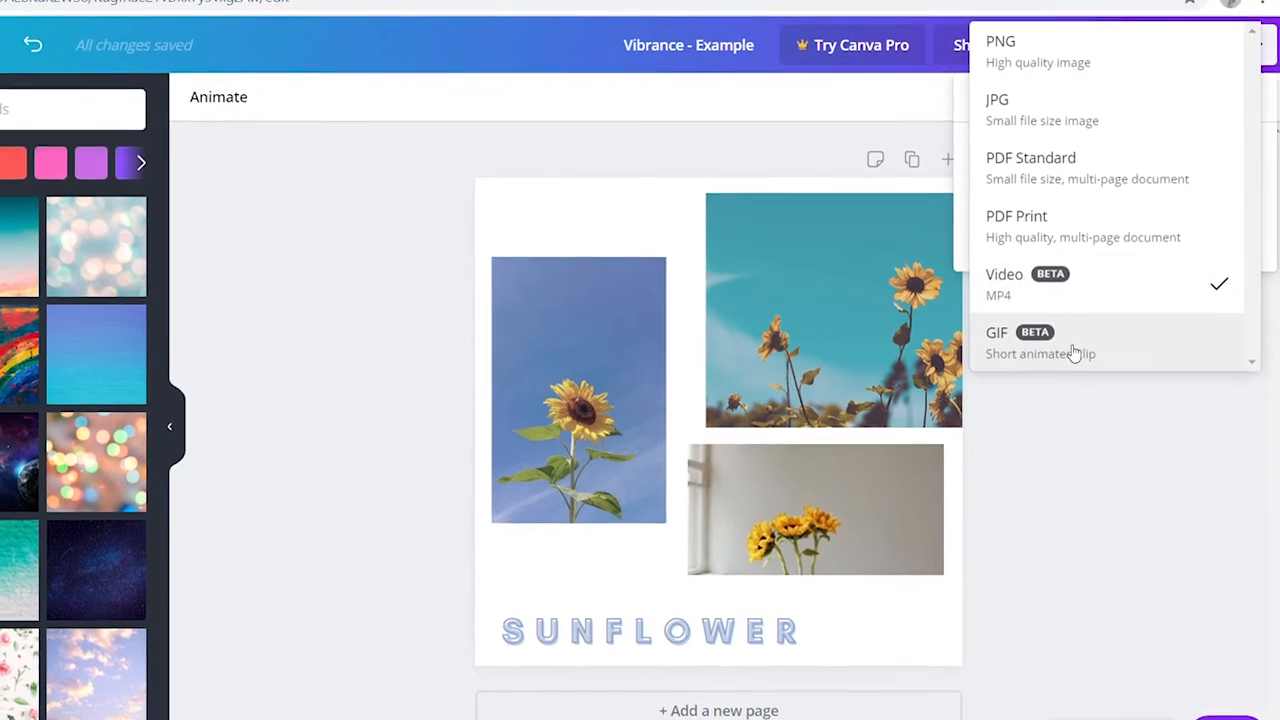
click(1073, 345)
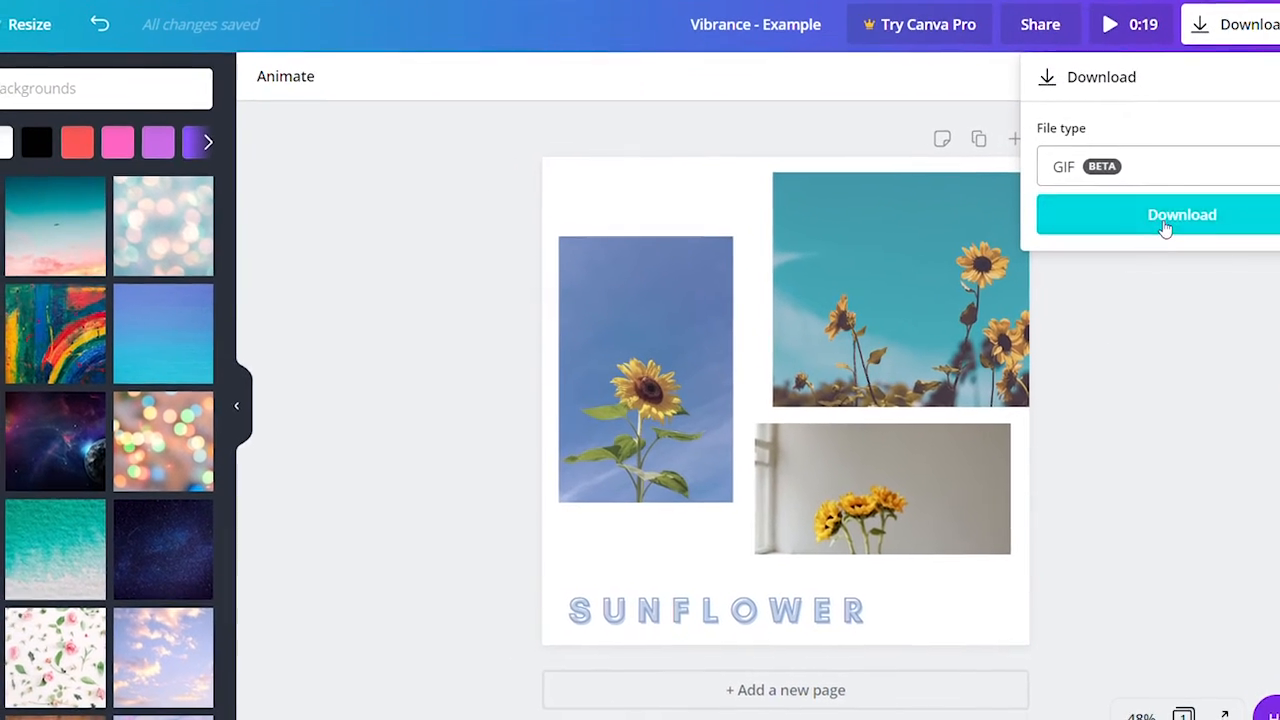
click(1120, 232)
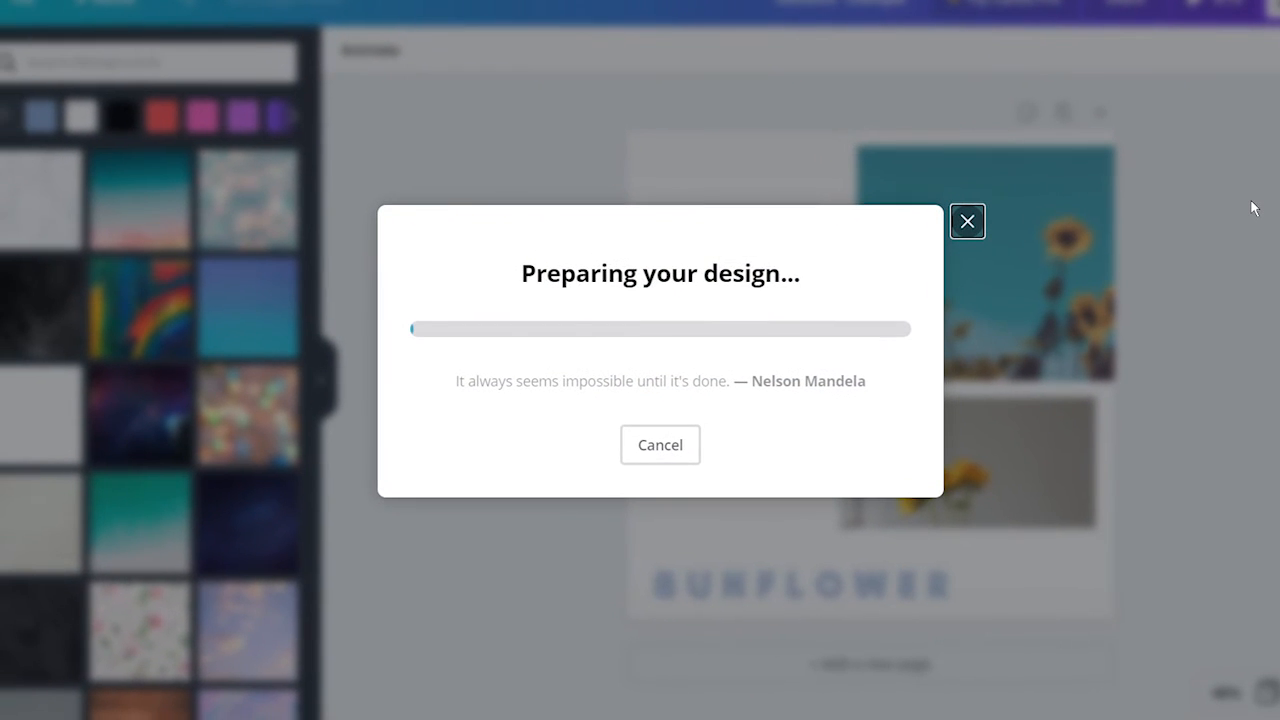